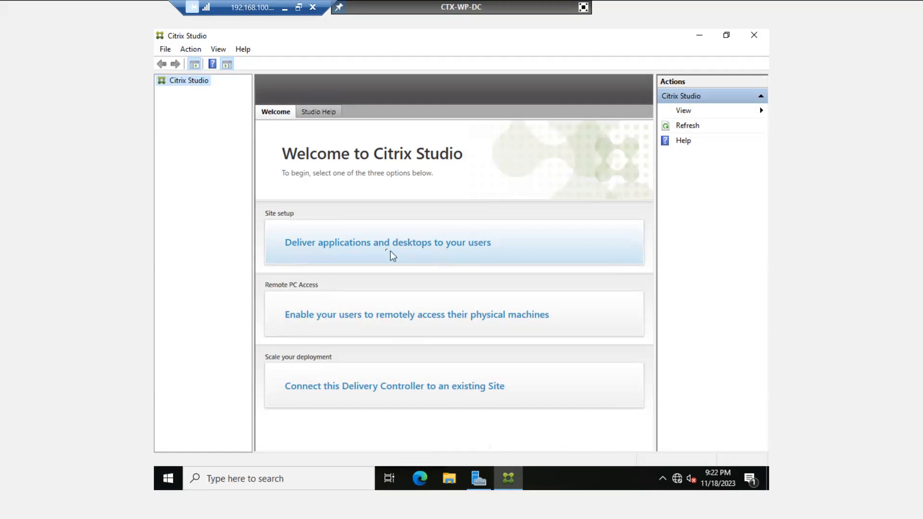
Start the Site setup for delivering applications and desktops, name the Site India-HO and continue to the database settings.
left_click(460, 249)
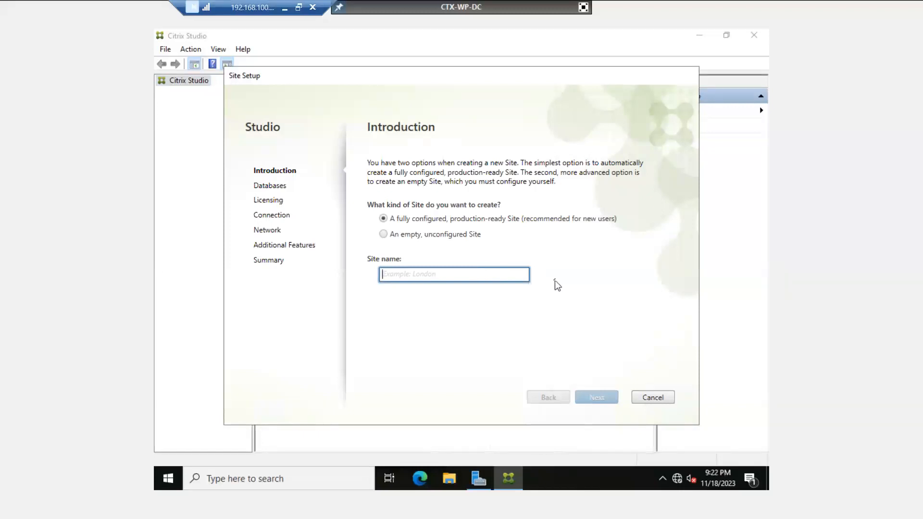
type("In")
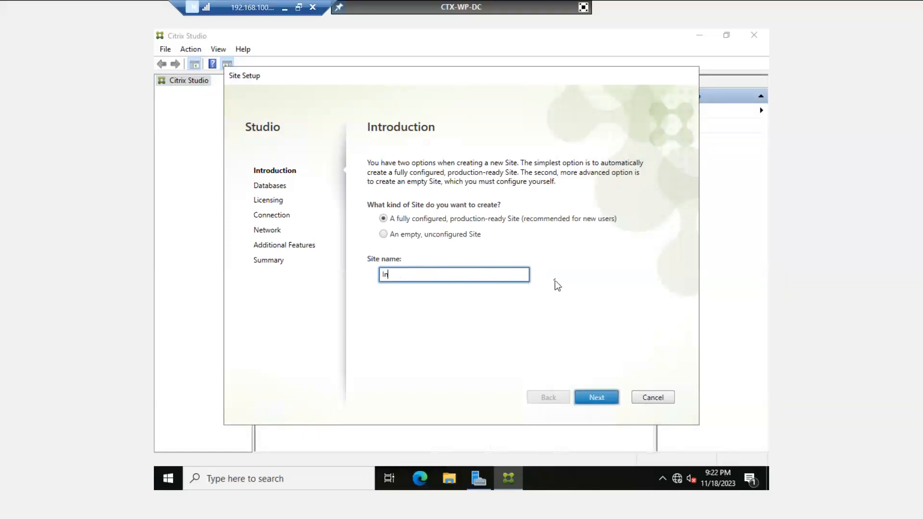
type("dia-HO")
left_click_drag(414, 272, 365, 273)
left_click(431, 274)
left_click_drag(437, 274, 351, 279)
left_click_drag(411, 275, 382, 275)
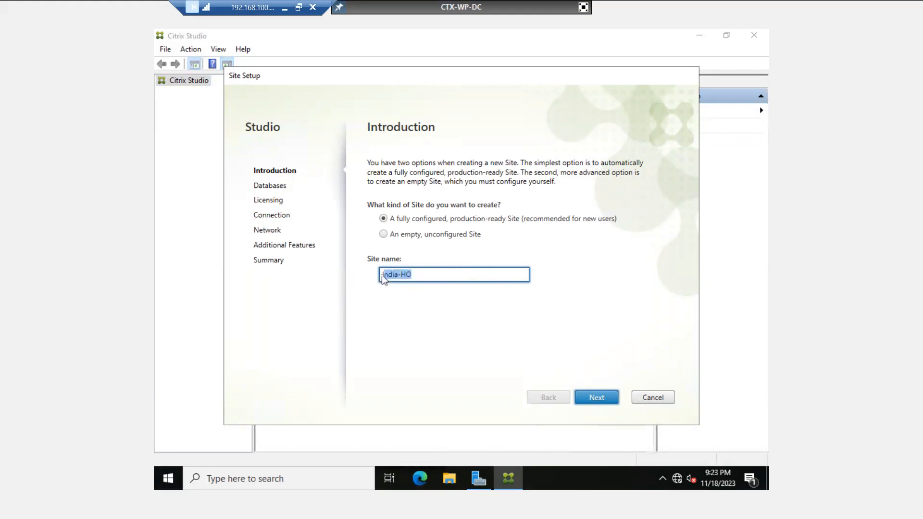
left_click(418, 276)
left_click(593, 395)
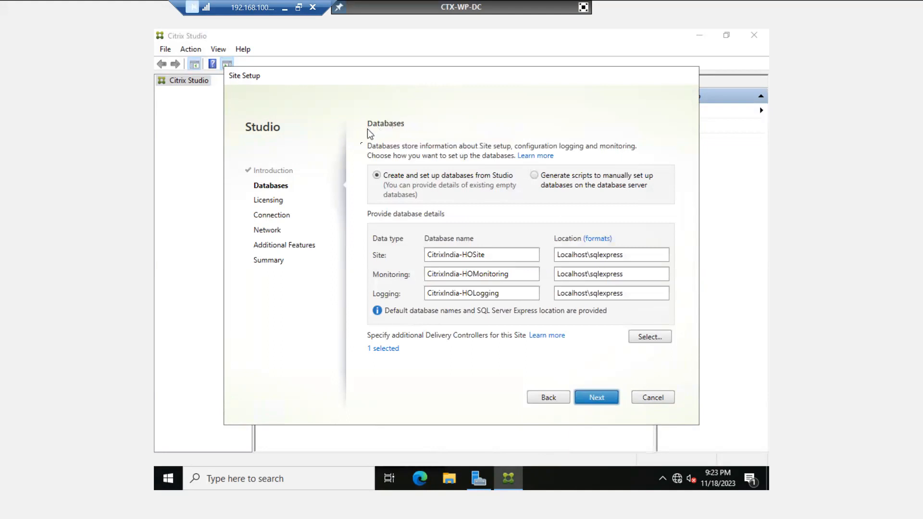
left_click(584, 7)
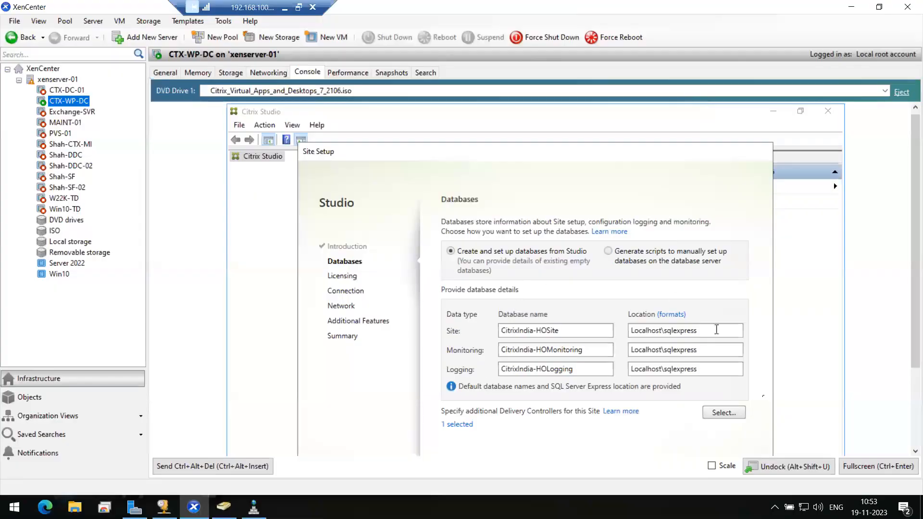
left_click(880, 466)
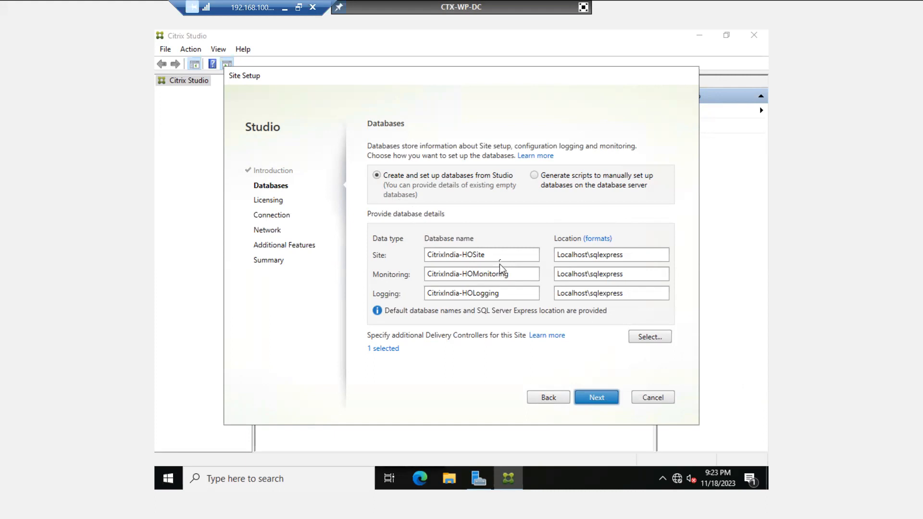
Examine the database names proposed for the Site, Monitoring and Logging data types.
left_click_drag(502, 258, 412, 262)
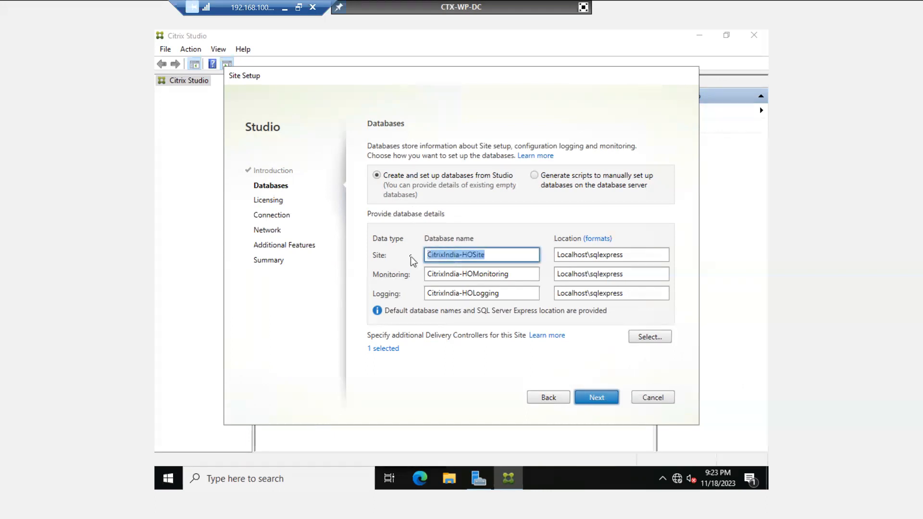
double_click(480, 258)
left_click(493, 276)
double_click(494, 275)
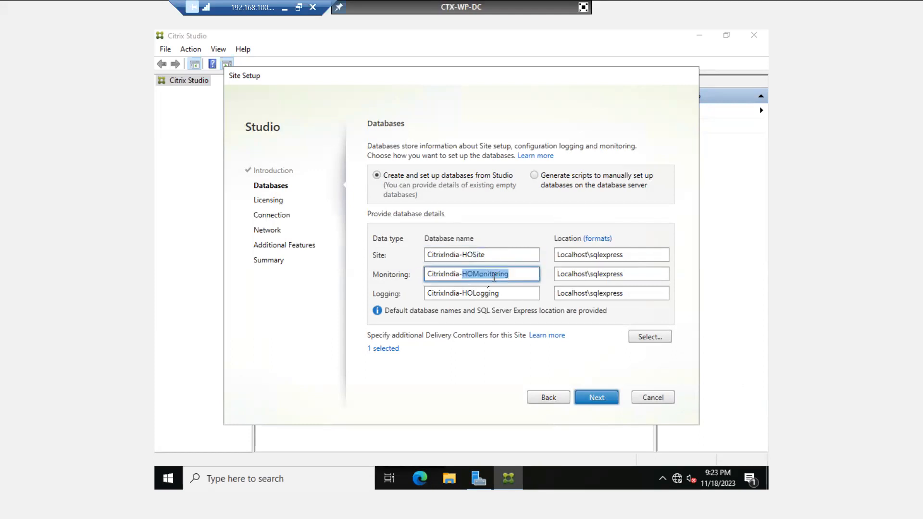
double_click(489, 292)
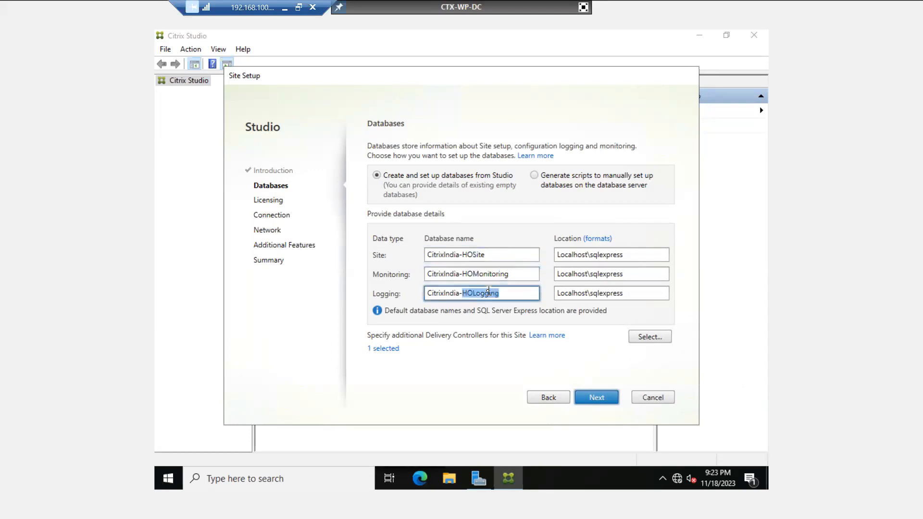
double_click(474, 257)
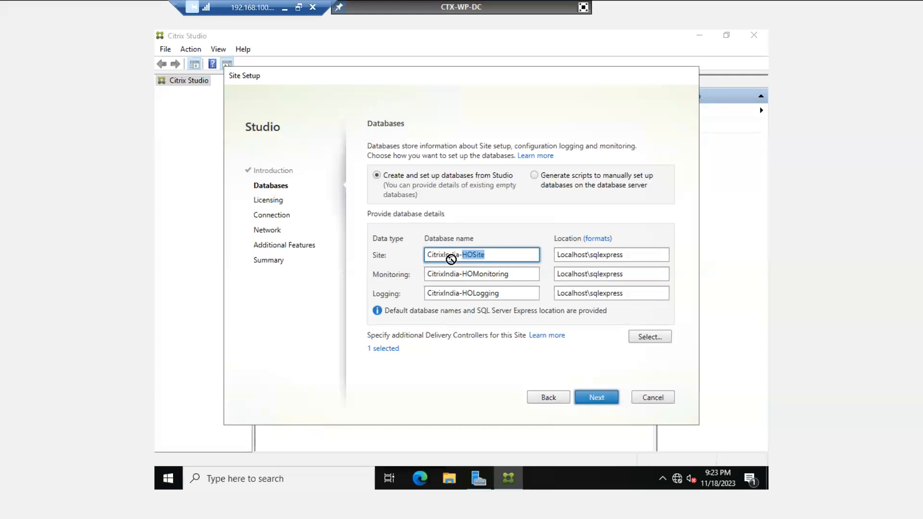
left_click(451, 258)
double_click(479, 258)
double_click(485, 275)
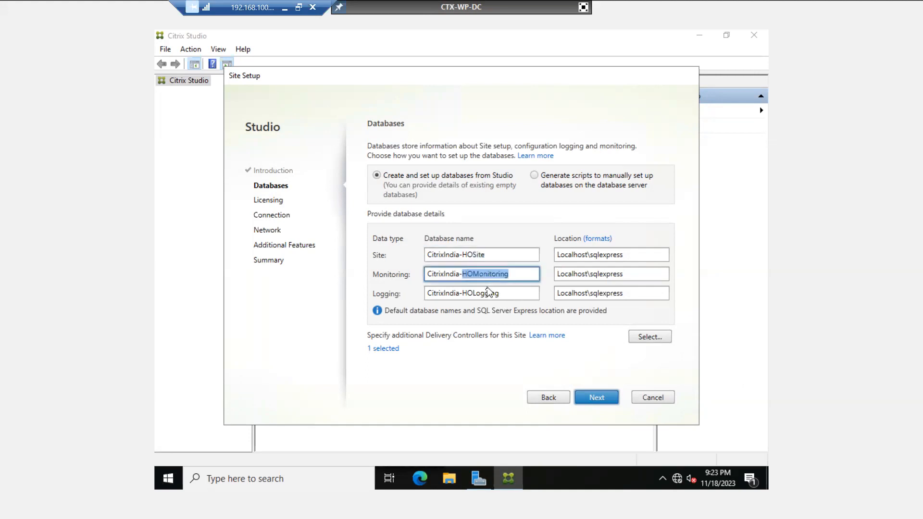
double_click(488, 292)
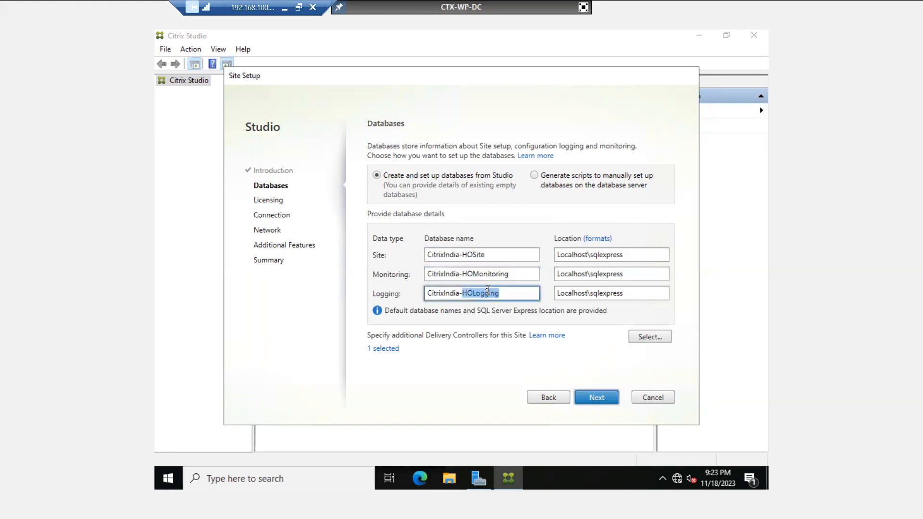
double_click(483, 256)
left_click(490, 256)
left_click_drag(493, 256, 426, 257)
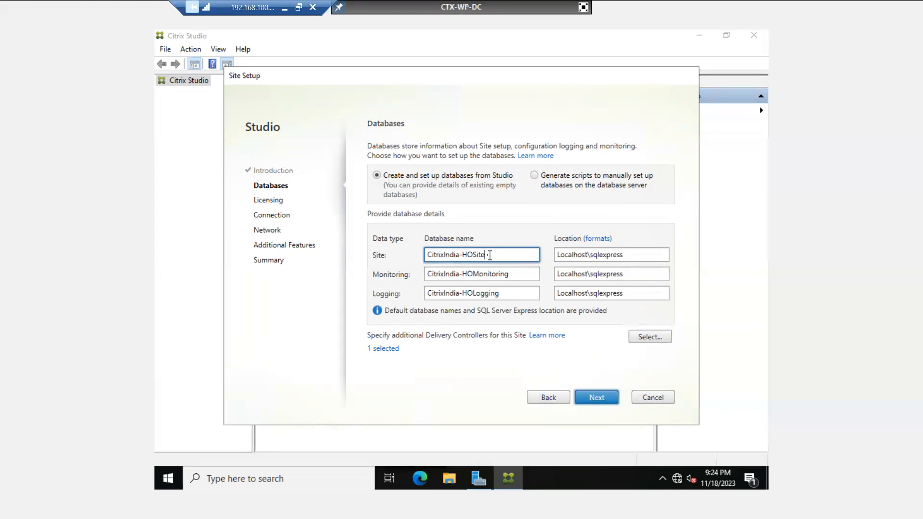
left_click_drag(492, 254, 466, 269)
Examine the Monitoring database entry and its name in the database details.
double_click(487, 274)
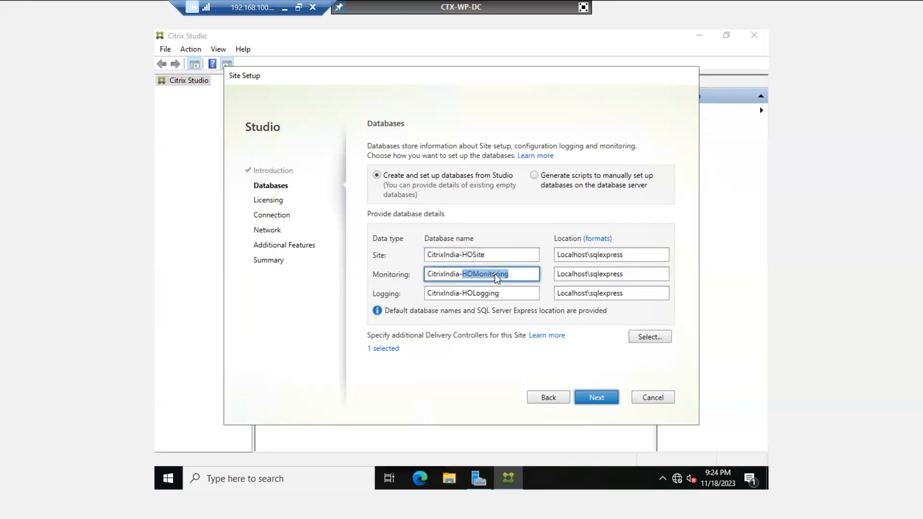
left_click(496, 273)
left_click(475, 274)
left_click_drag(478, 274, 516, 274)
left_click(517, 274)
double_click(497, 274)
left_click(511, 274)
double_click(498, 275)
left_click(518, 274)
double_click(500, 274)
left_click(514, 275)
left_click_drag(513, 275, 475, 275)
double_click(491, 275)
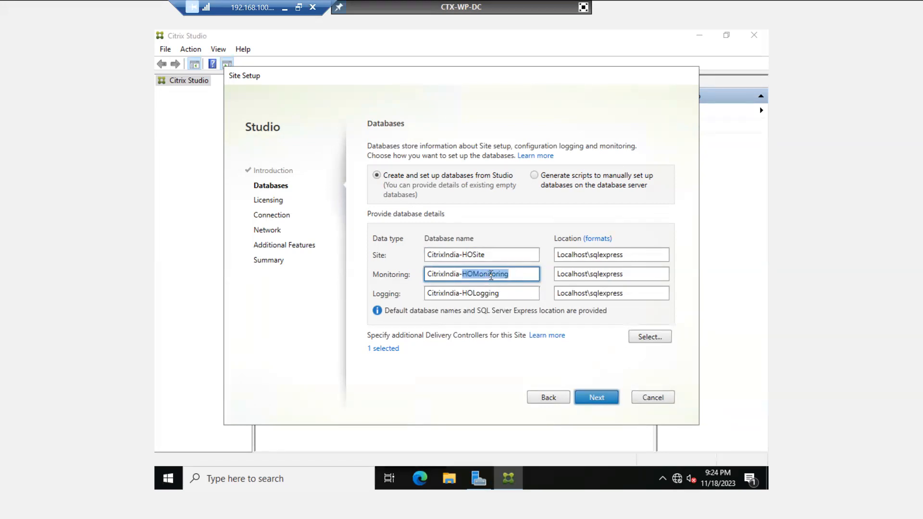
left_click(517, 275)
double_click(488, 275)
left_click(514, 275)
double_click(488, 275)
left_click(512, 276)
double_click(516, 276)
left_click(515, 276)
double_click(502, 277)
left_click(517, 275)
left_click_drag(514, 276, 484, 278)
double_click(489, 276)
left_click(517, 276)
double_click(501, 276)
left_click(522, 276)
double_click(503, 273)
Examine the Logging database entry and its name in the database details.
double_click(486, 294)
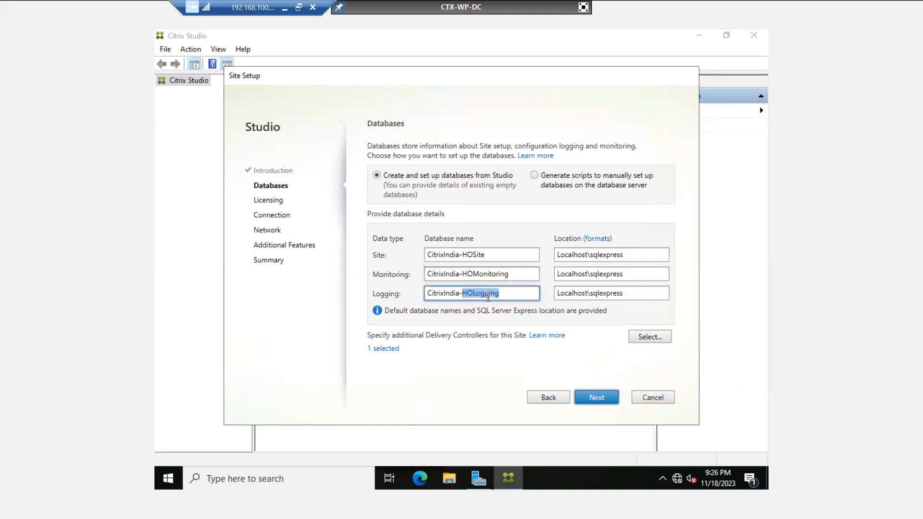
left_click(508, 296)
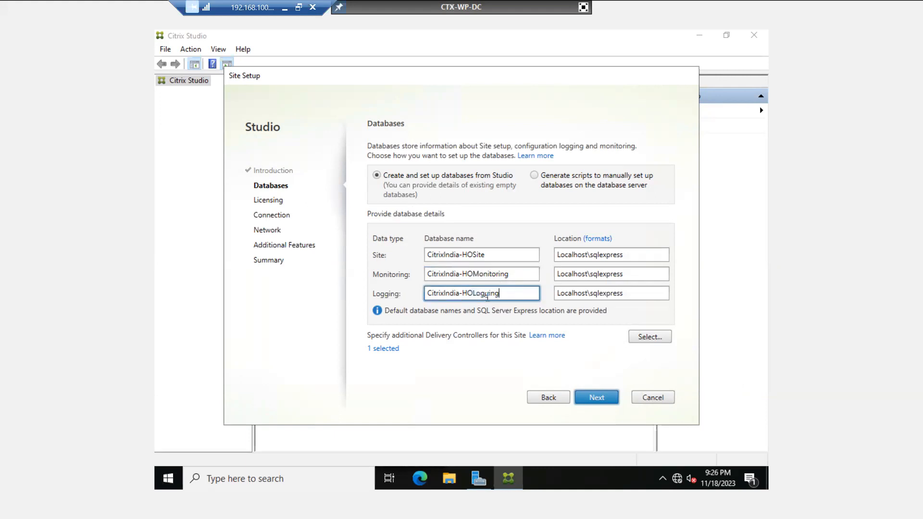
double_click(489, 295)
left_click(506, 296)
left_click_drag(504, 295, 472, 296)
double_click(490, 295)
left_click(511, 296)
left_click_drag(509, 295, 411, 293)
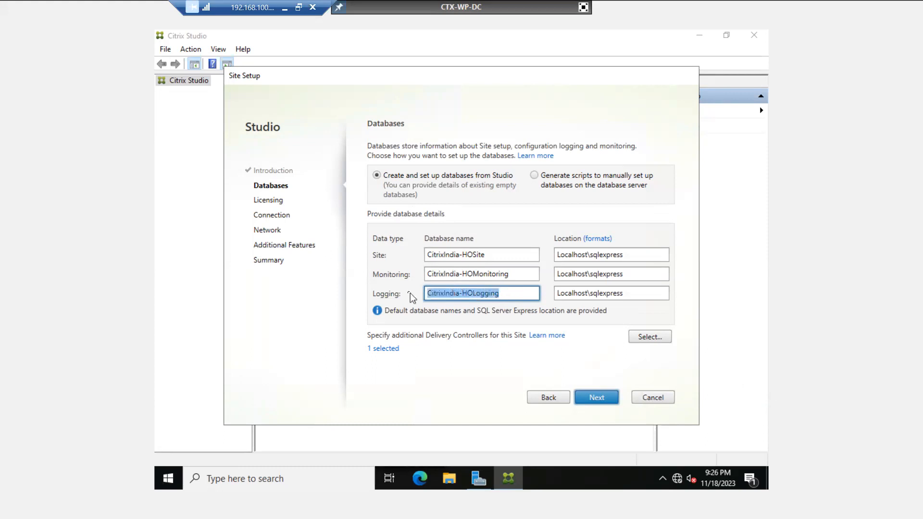
left_click(522, 295)
left_click_drag(513, 292, 425, 296)
left_click(507, 294)
left_click_drag(507, 295, 429, 295)
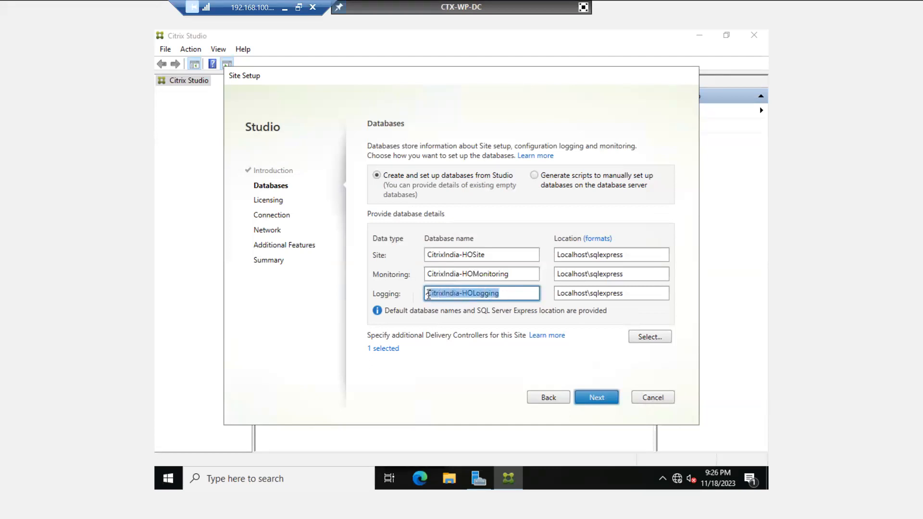
left_click(504, 293)
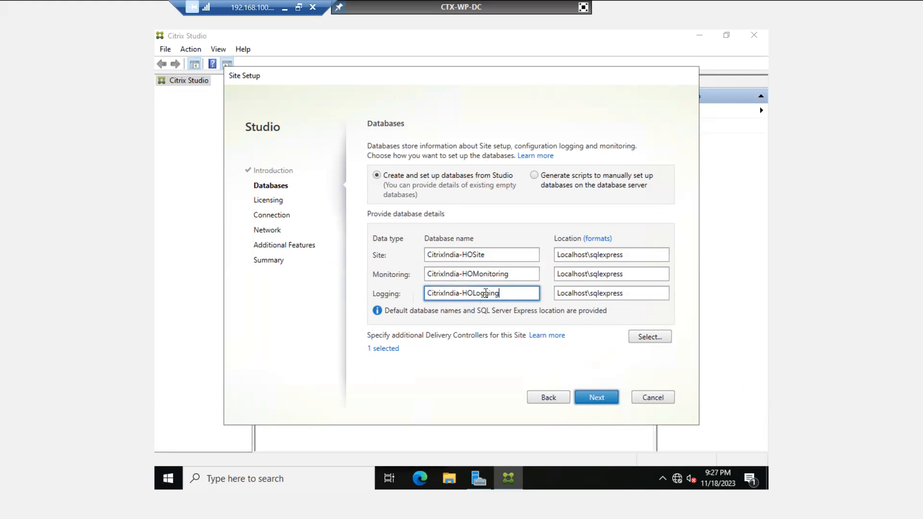
double_click(486, 293)
left_click(506, 293)
double_click(489, 293)
left_click(511, 257)
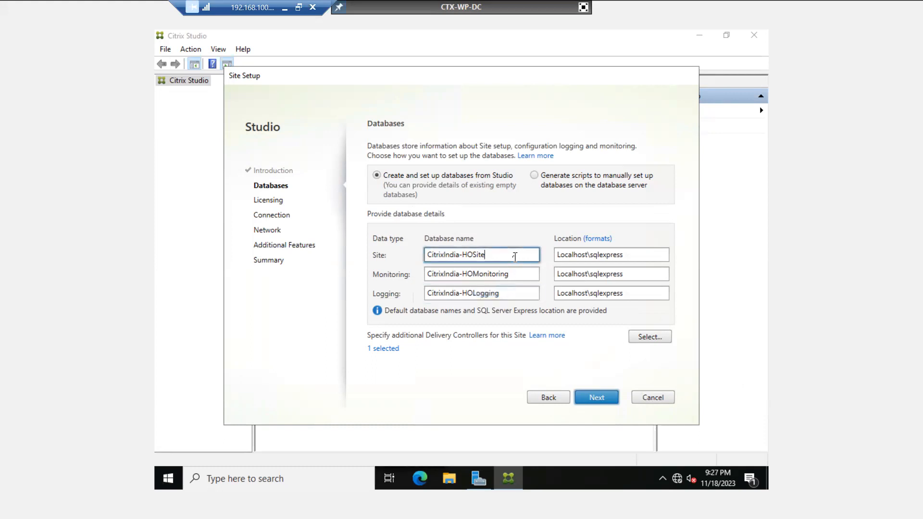
Examine the SQL Server host and instance locations of the Site, Monitoring and Logging databases together with their names.
double_click(569, 255)
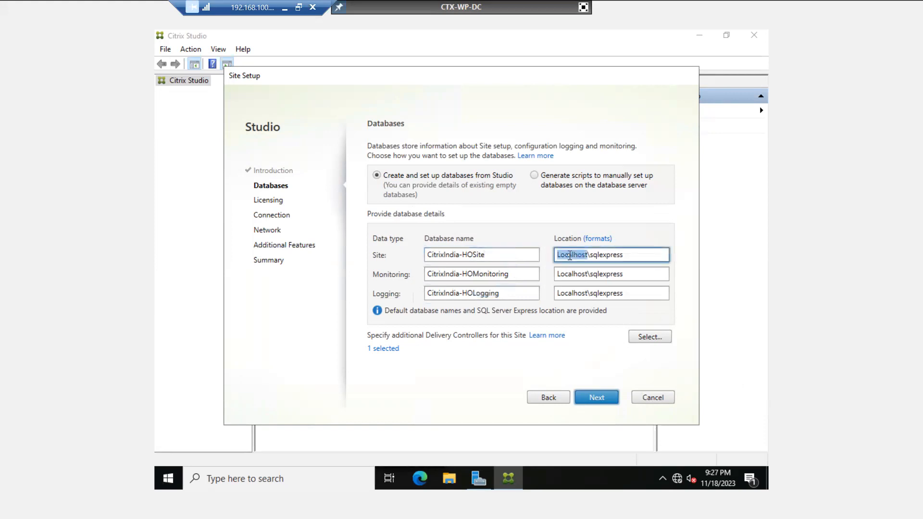
double_click(566, 274)
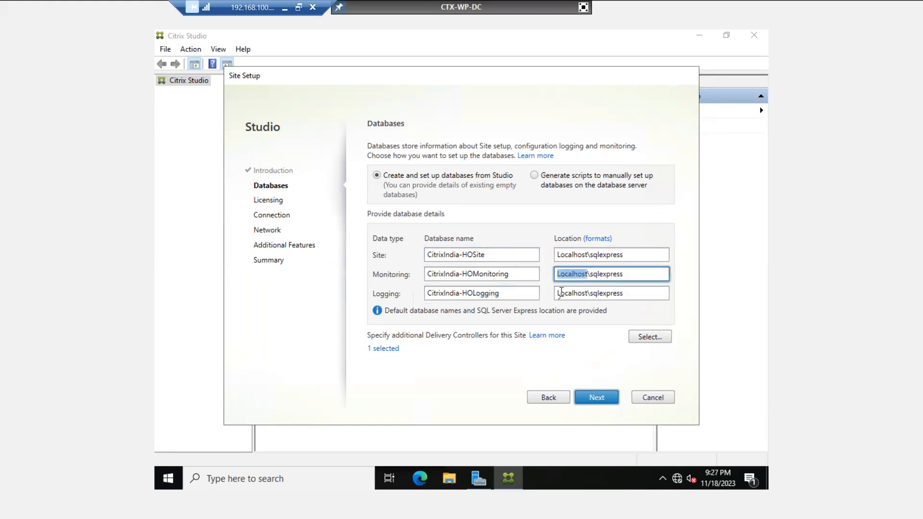
double_click(569, 294)
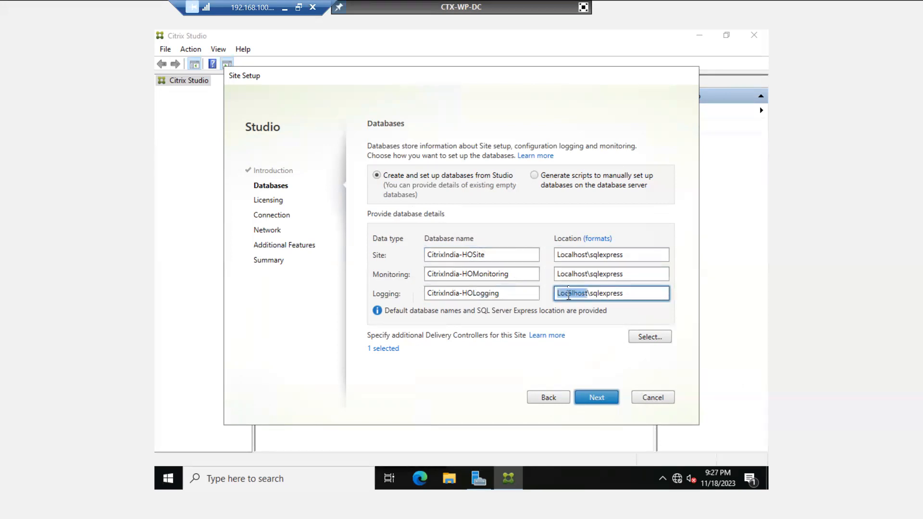
double_click(574, 256)
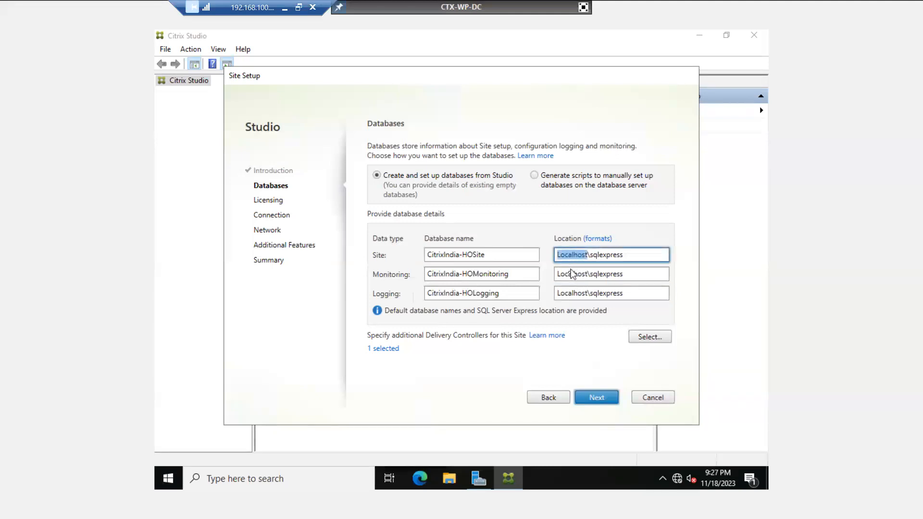
double_click(570, 273)
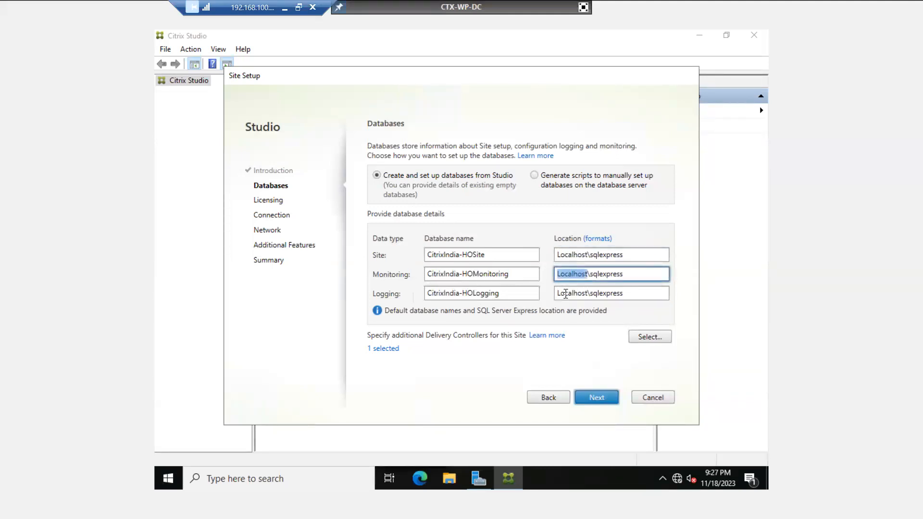
left_click(566, 295)
double_click(566, 295)
double_click(579, 255)
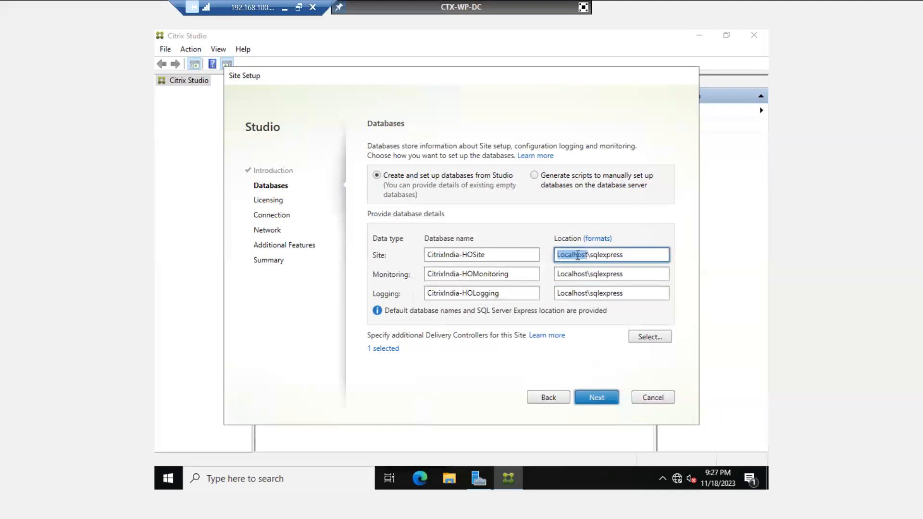
double_click(611, 255)
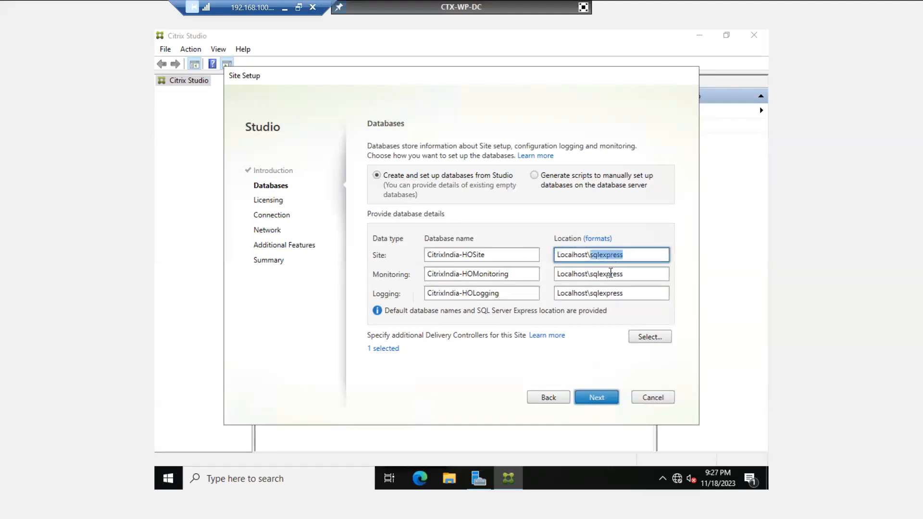
double_click(608, 275)
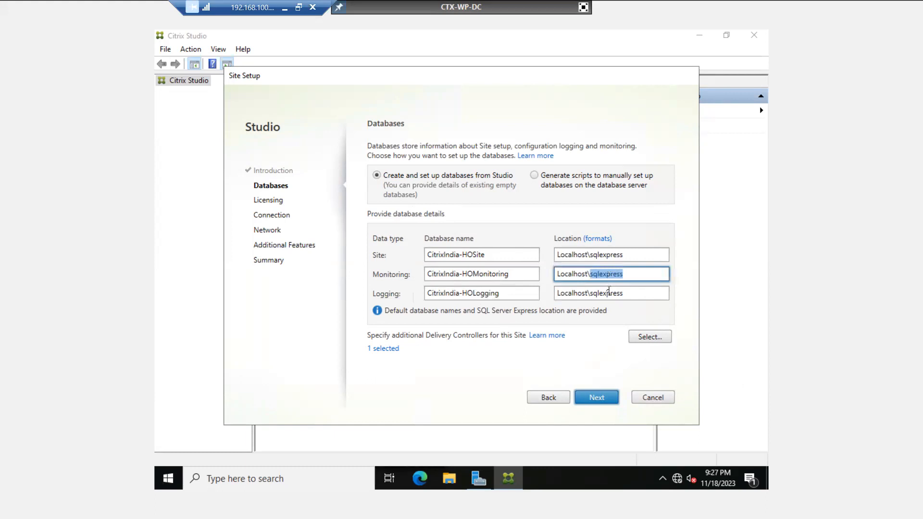
double_click(609, 293)
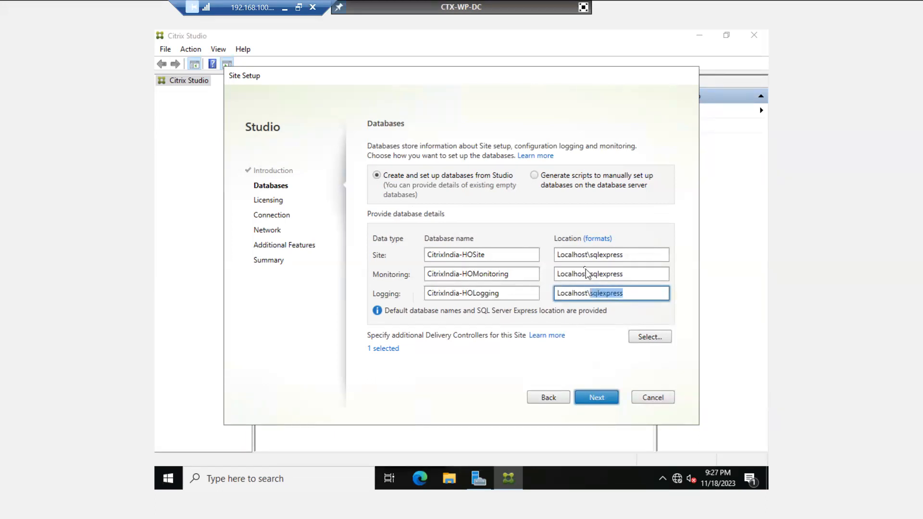
double_click(577, 256)
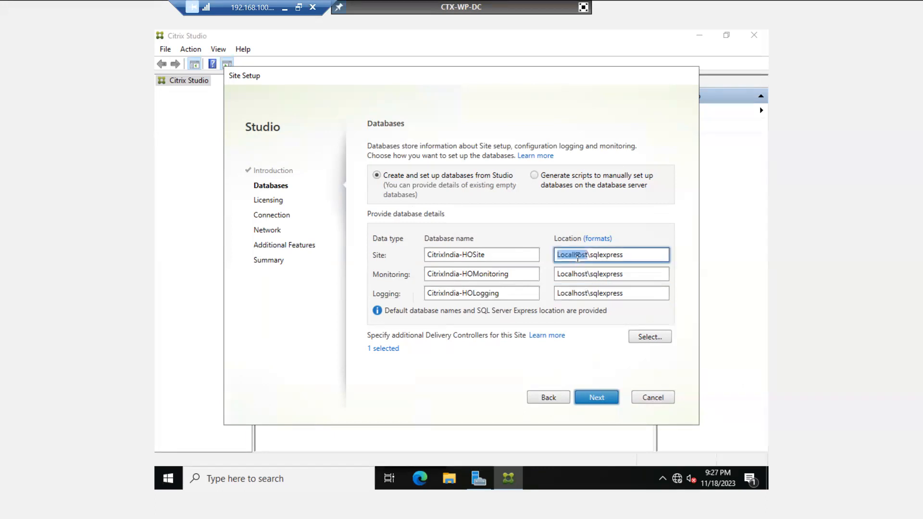
double_click(575, 273)
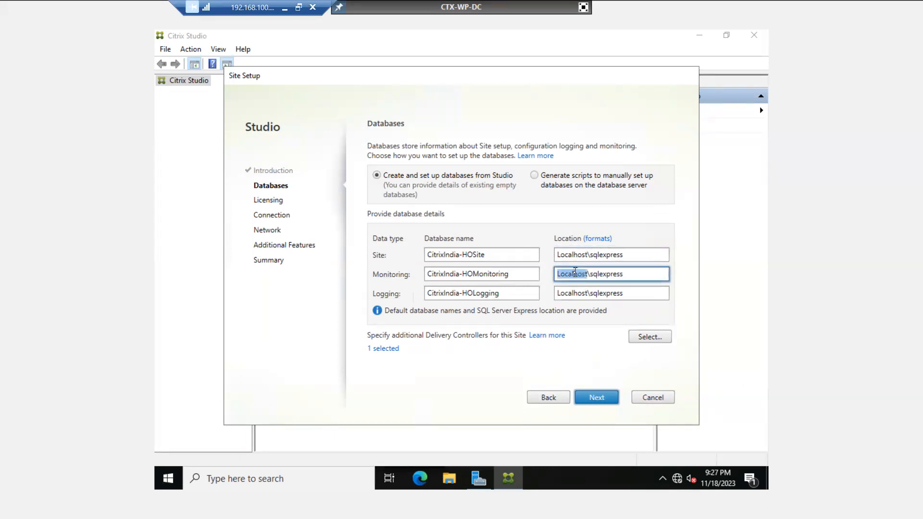
left_click(573, 293)
double_click(573, 293)
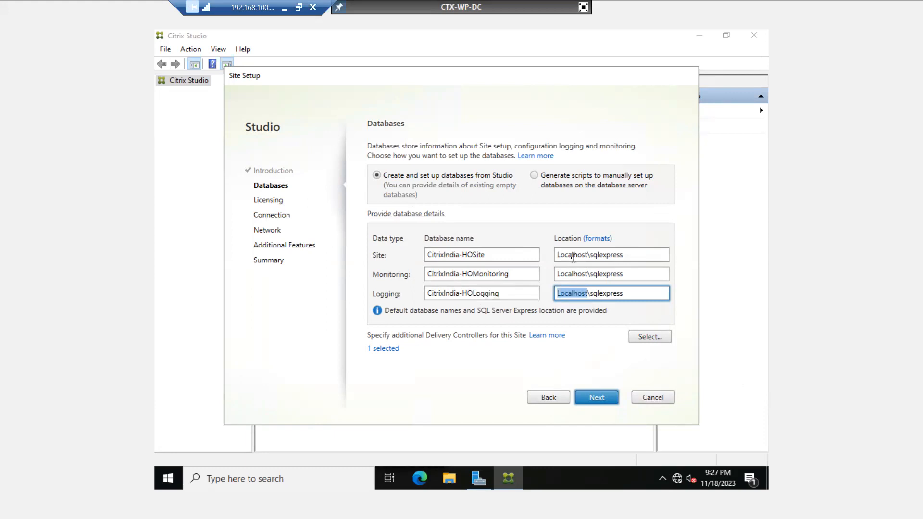
left_click_drag(493, 259, 408, 261)
left_click_drag(512, 276, 422, 275)
left_click_drag(519, 298, 410, 297)
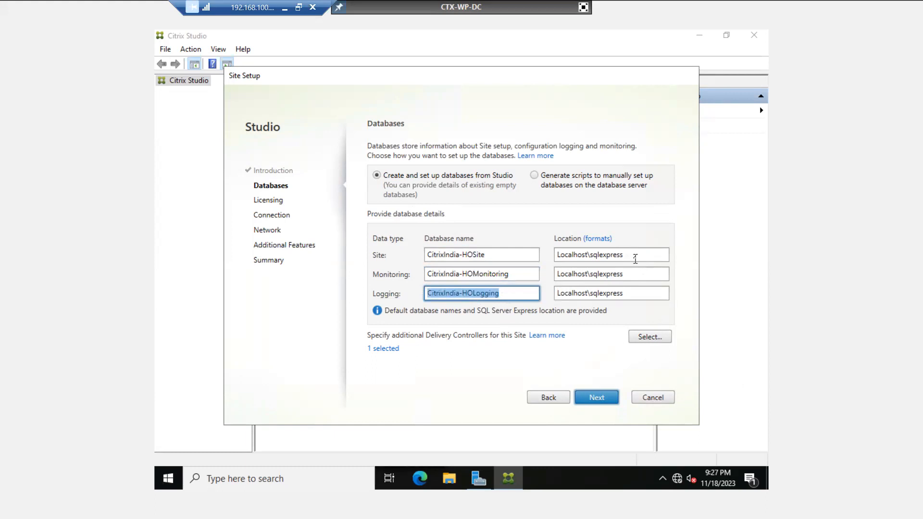
left_click_drag(635, 259, 553, 258)
left_click(615, 278)
left_click_drag(614, 277, 593, 275)
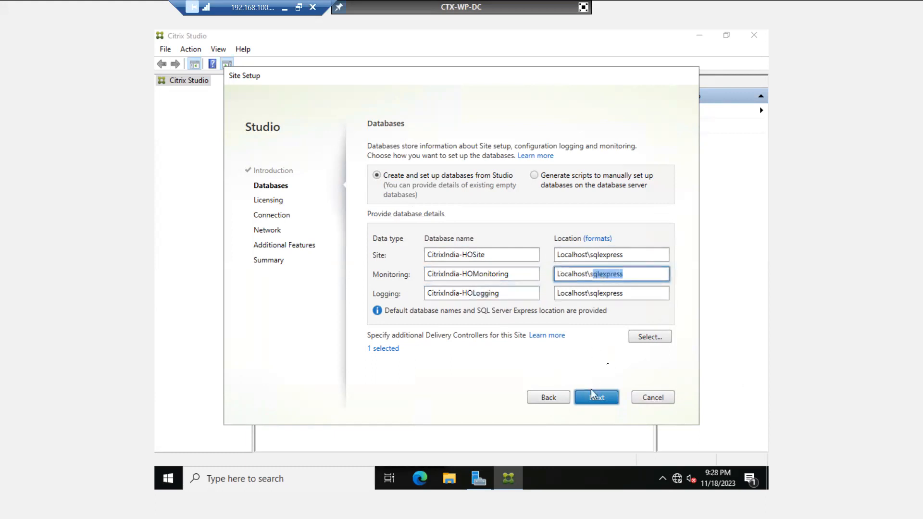
Check the server and instance locations of the Site, Monitoring and Logging databases and accept the database settings.
left_click(635, 276)
double_click(587, 258)
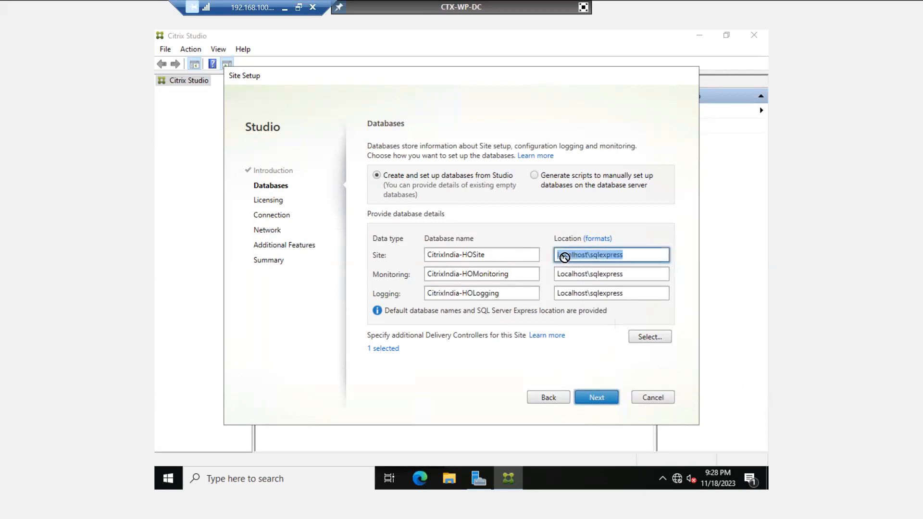
double_click(575, 258)
double_click(571, 274)
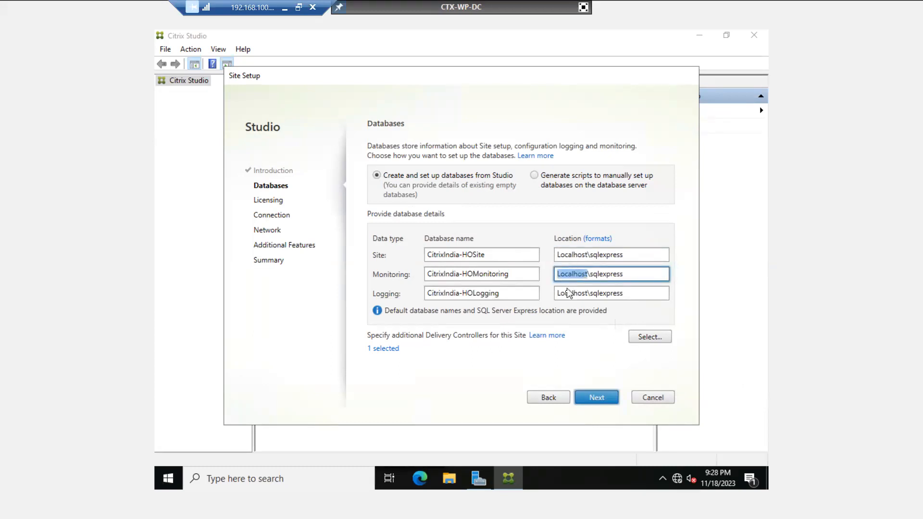
double_click(567, 296)
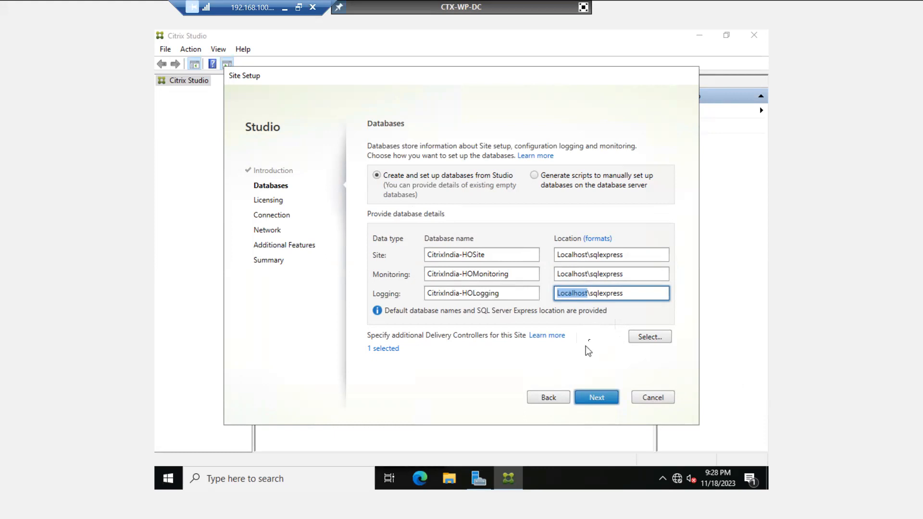
left_click(626, 297)
left_click_drag(625, 276, 555, 279)
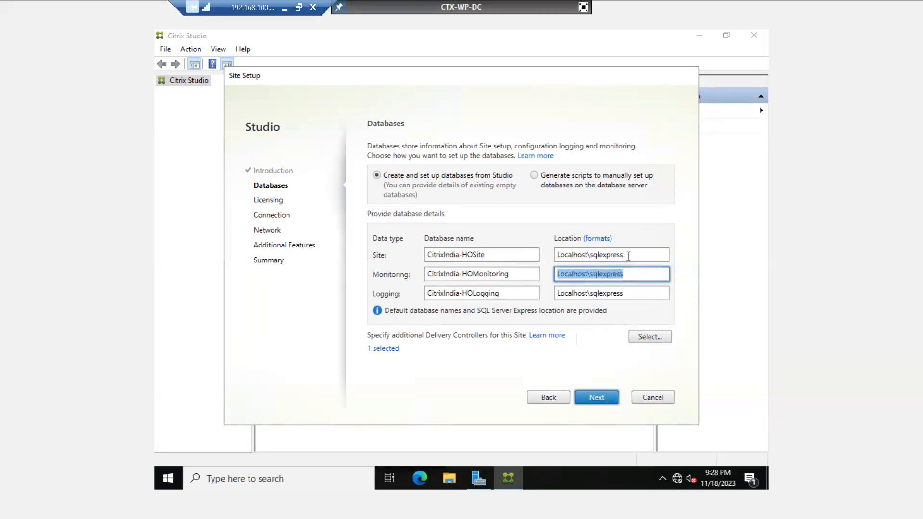
left_click_drag(623, 257, 560, 257)
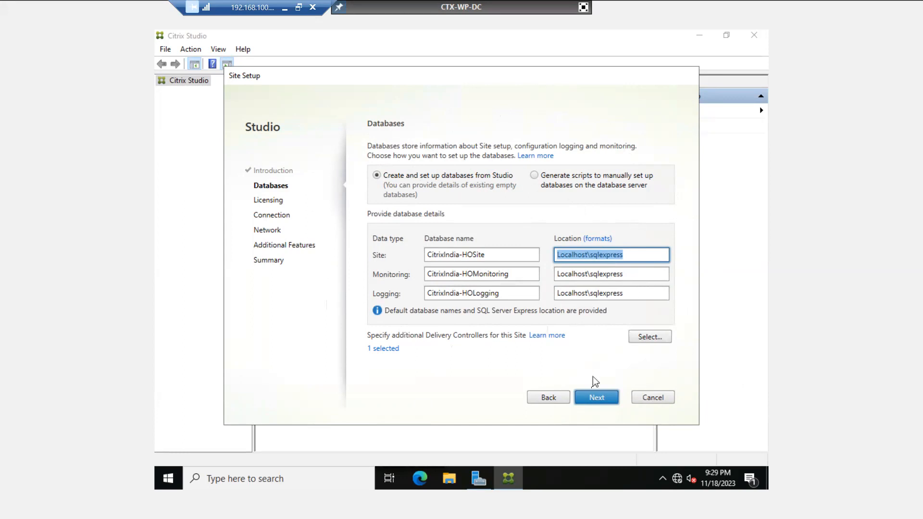
left_click(594, 399)
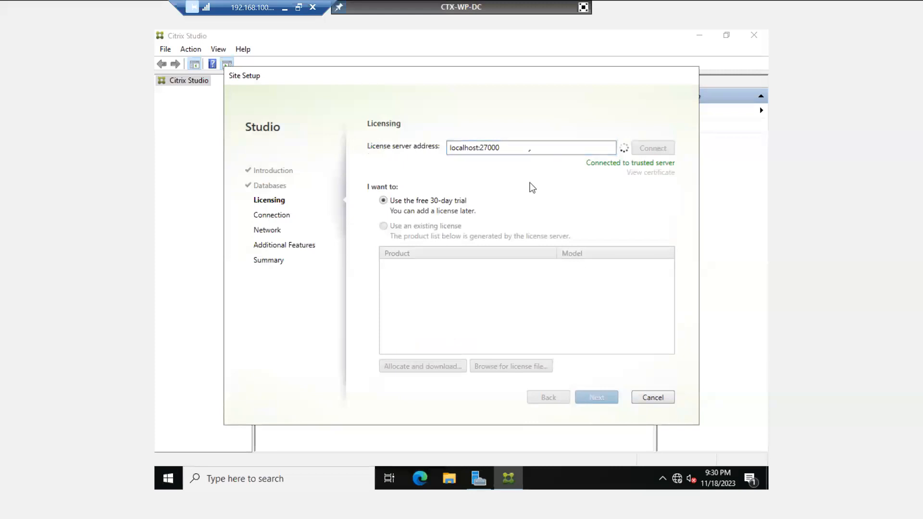
Examine the host name and port parts of the license server address.
left_click(585, 8)
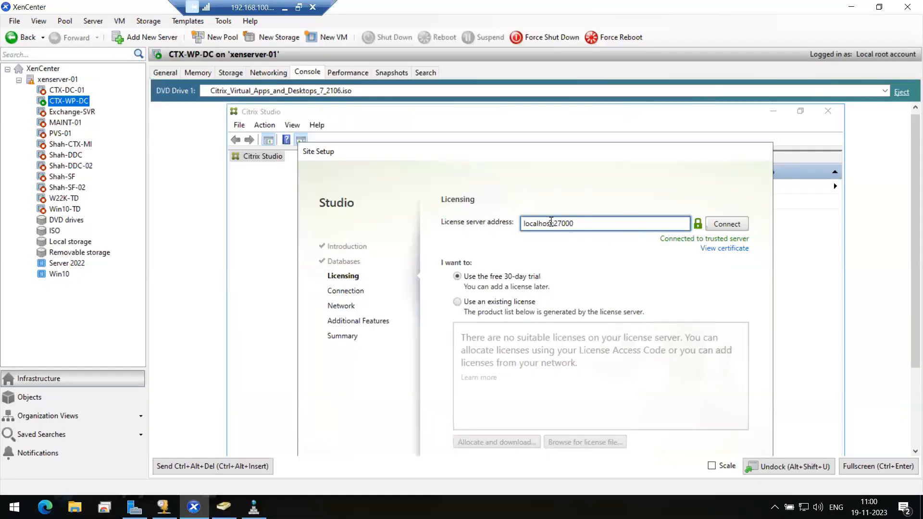
double_click(536, 223)
double_click(570, 223)
left_click(582, 224)
double_click(562, 224)
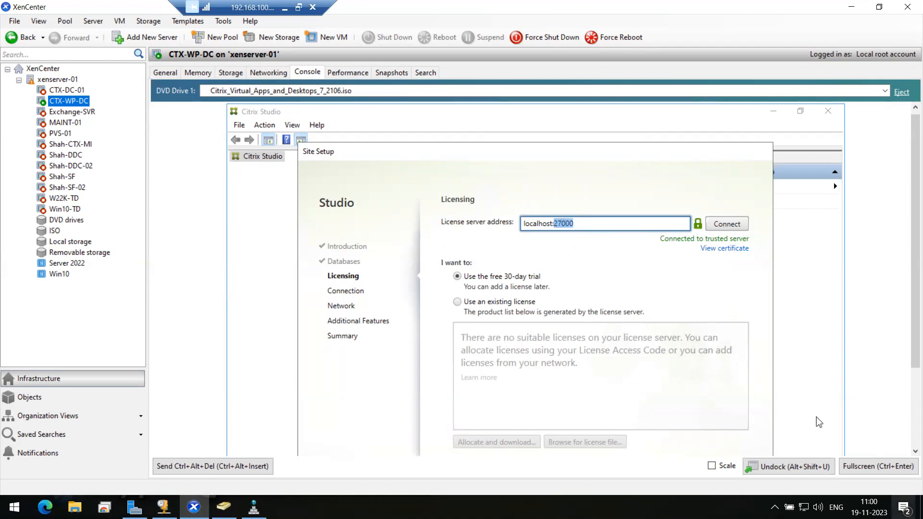
left_click(887, 466)
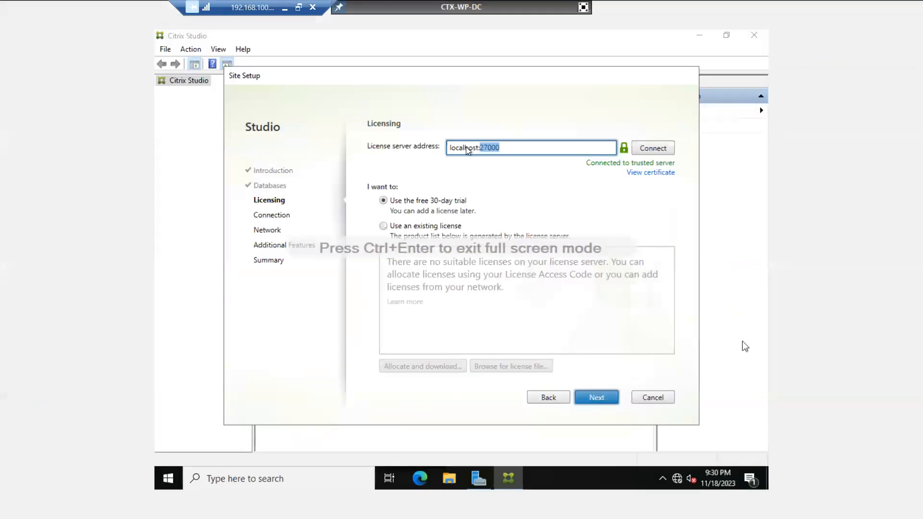
double_click(468, 148)
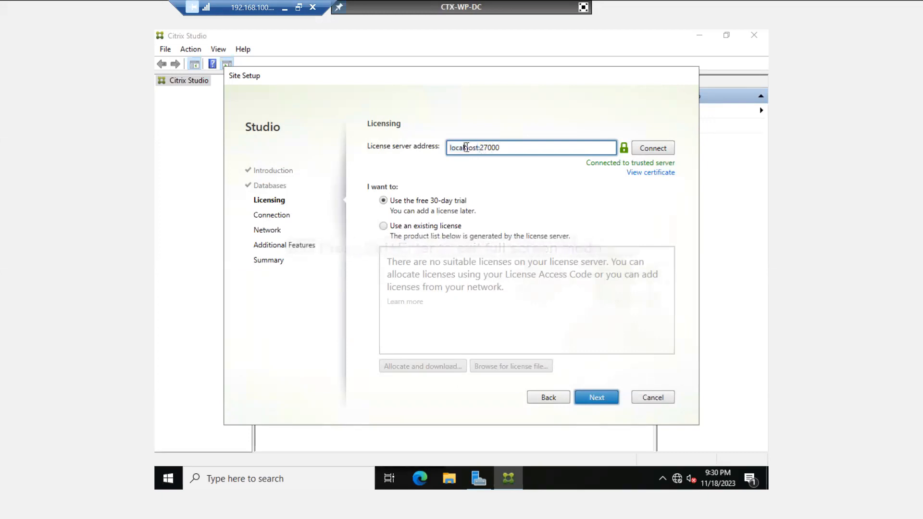
double_click(489, 148)
left_click(505, 147)
double_click(458, 148)
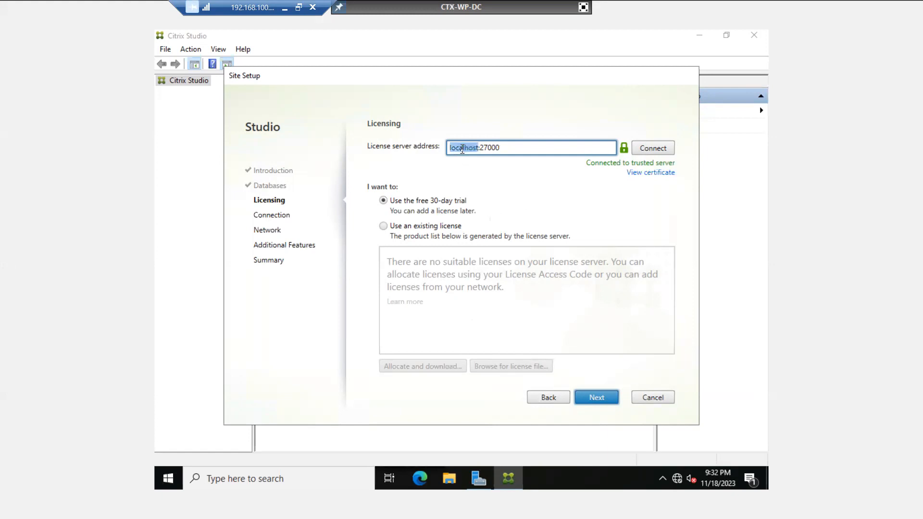
double_click(495, 148)
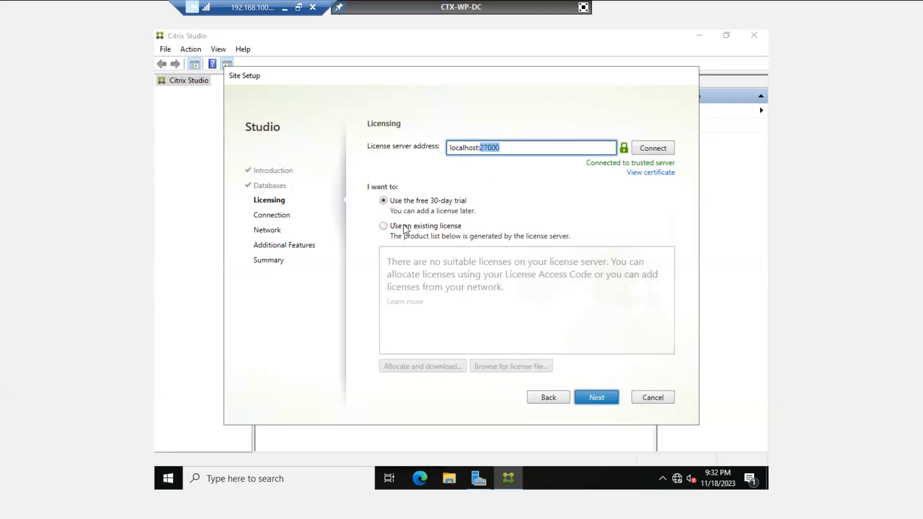
Choose to use an existing license, inspect the License Access Code allocation form and cancel it.
left_click(387, 230)
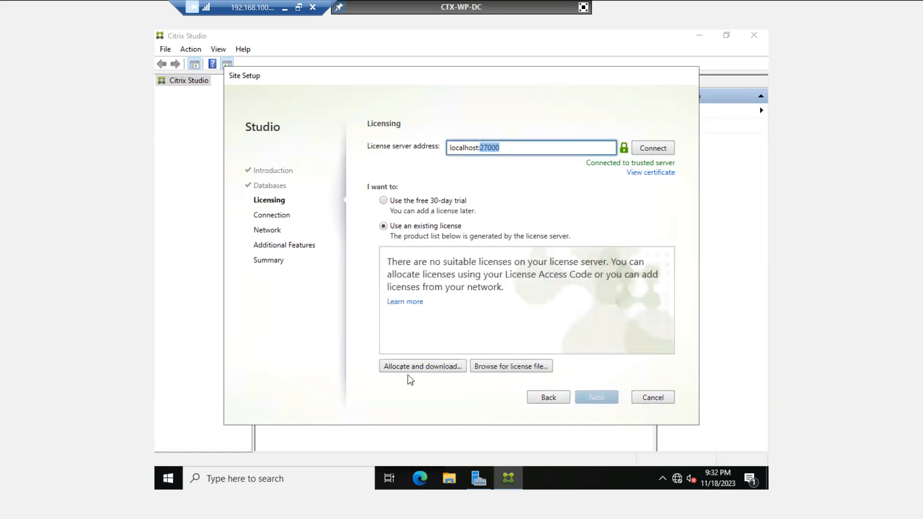
left_click(420, 367)
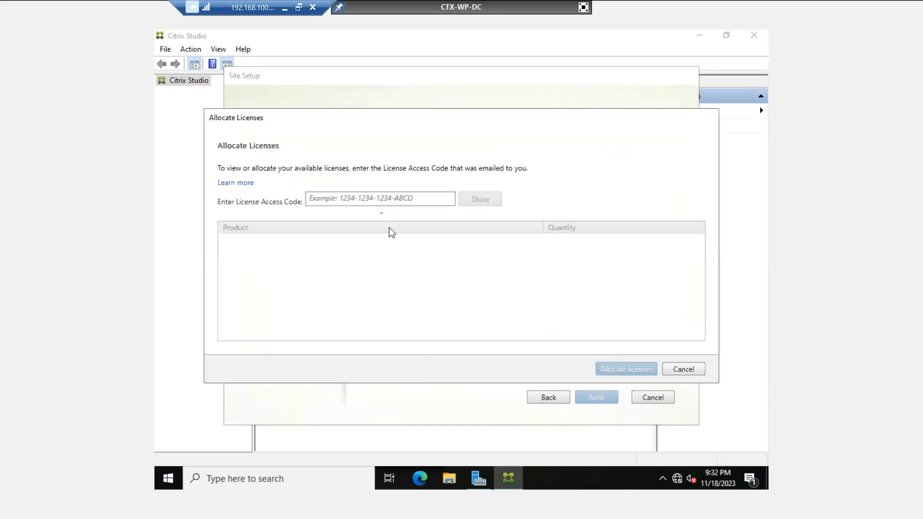
left_click(369, 200)
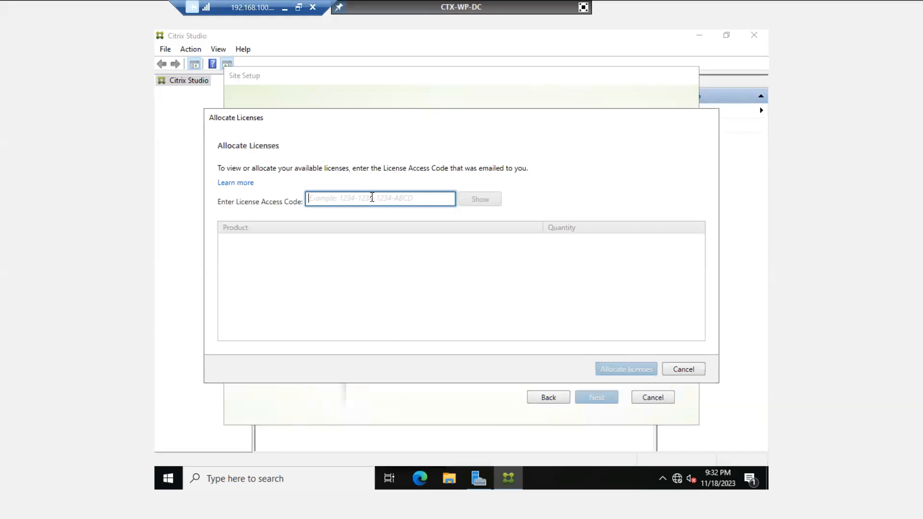
left_click(692, 366)
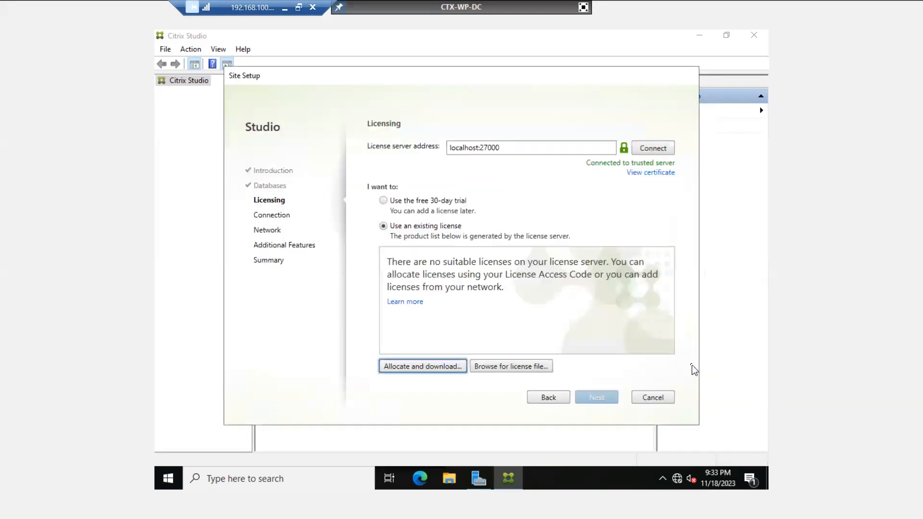
Examine the license file browser and the file types it accepts, and leave it without choosing a file.
left_click(516, 367)
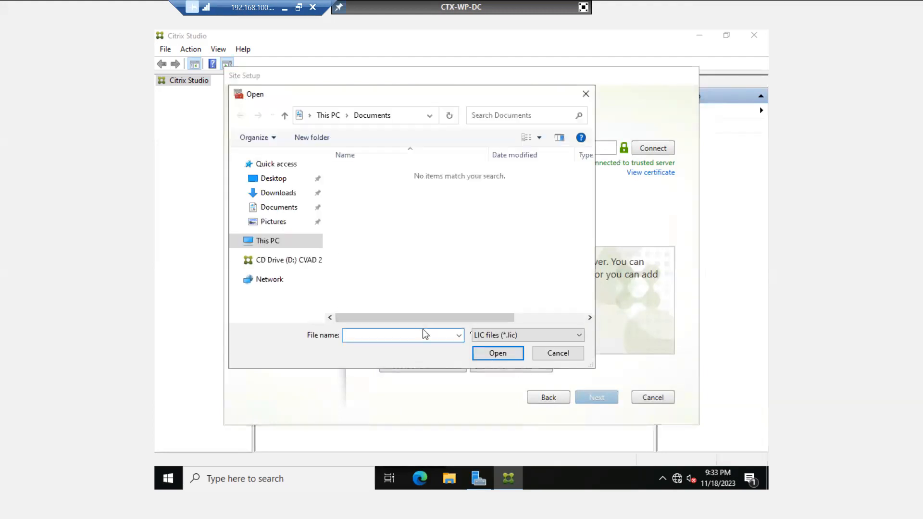
left_click(526, 336)
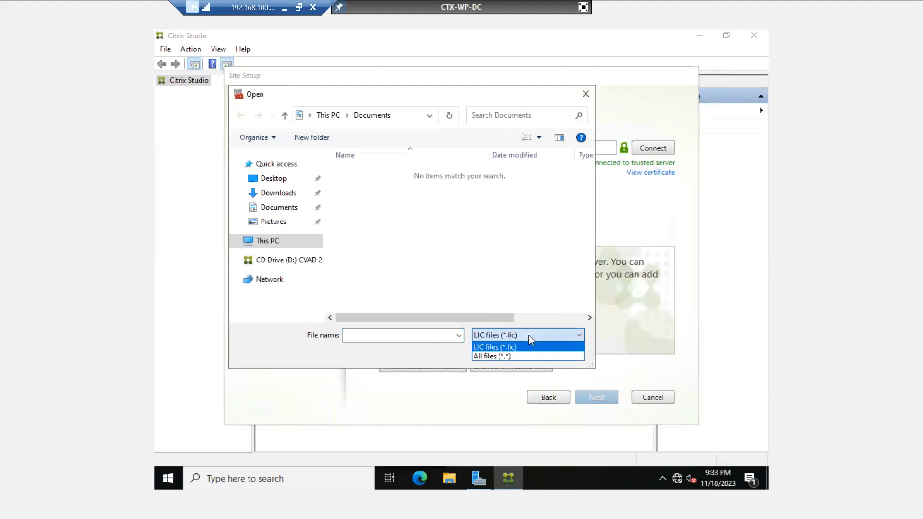
left_click(526, 336)
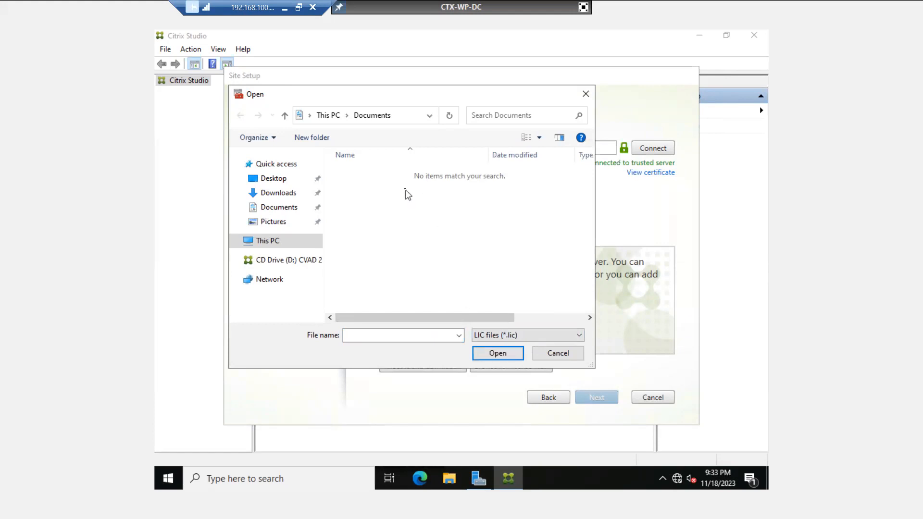
left_click(560, 354)
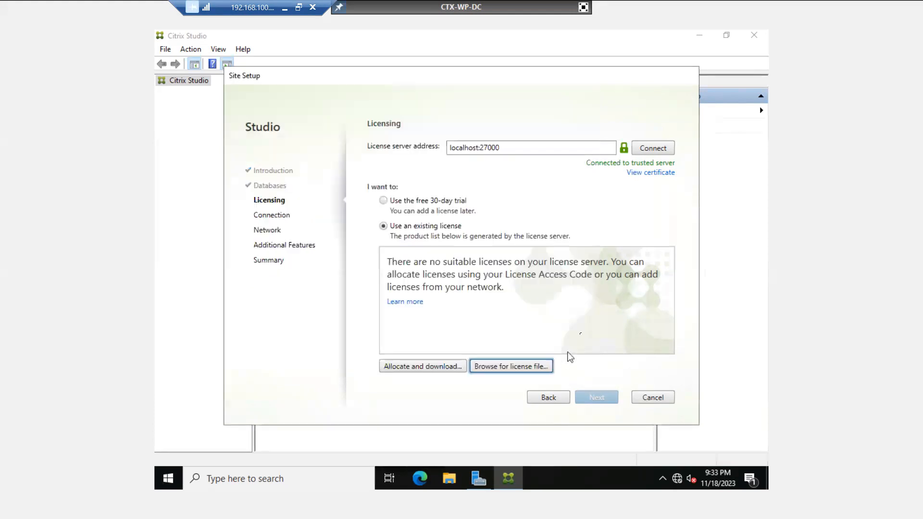
Select the free 30-day trial for licensing and continue to the connection settings.
left_click(383, 201)
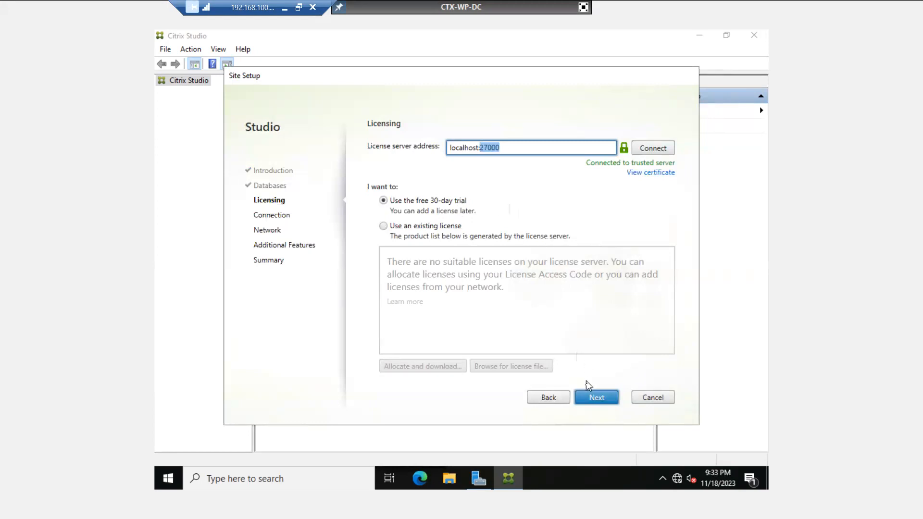
left_click(589, 396)
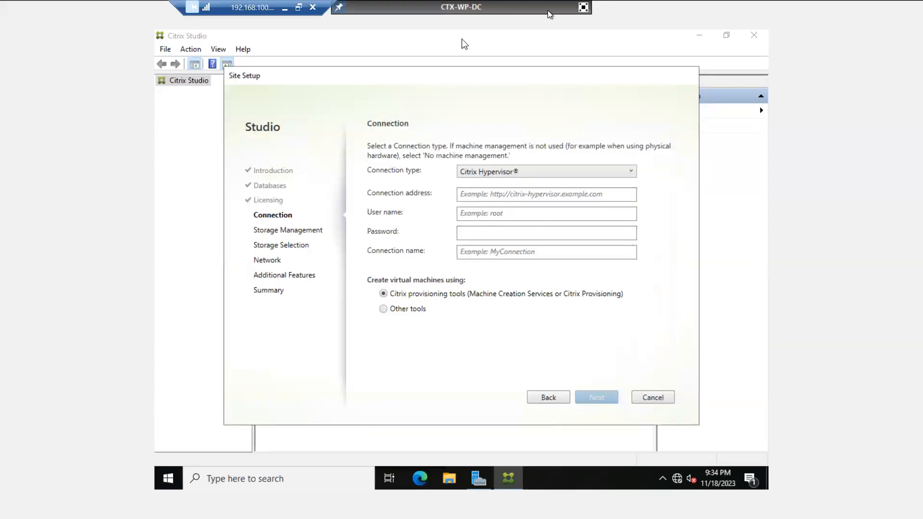
Switch to PowerPoint to review the Citrix working and key components diagram, and return to the full-screen CTX-WP-DC console.
left_click(584, 8)
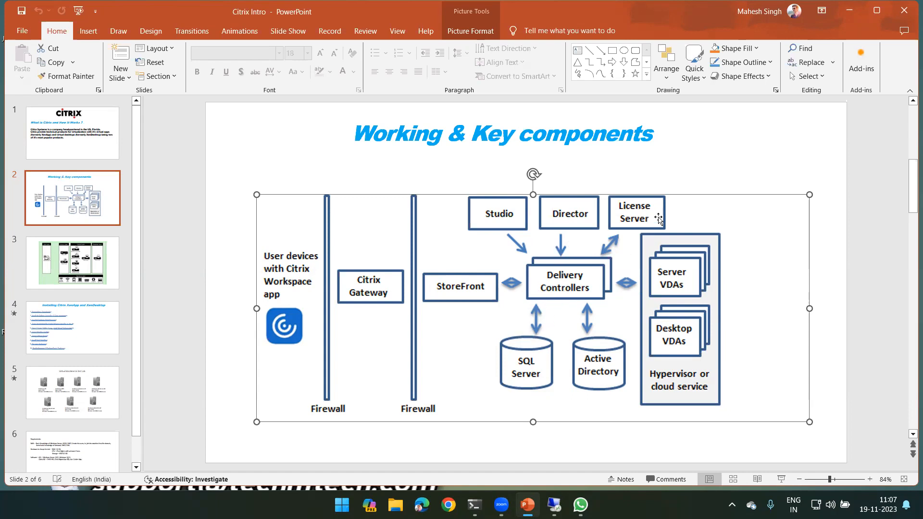
left_click(553, 502)
left_click(865, 467)
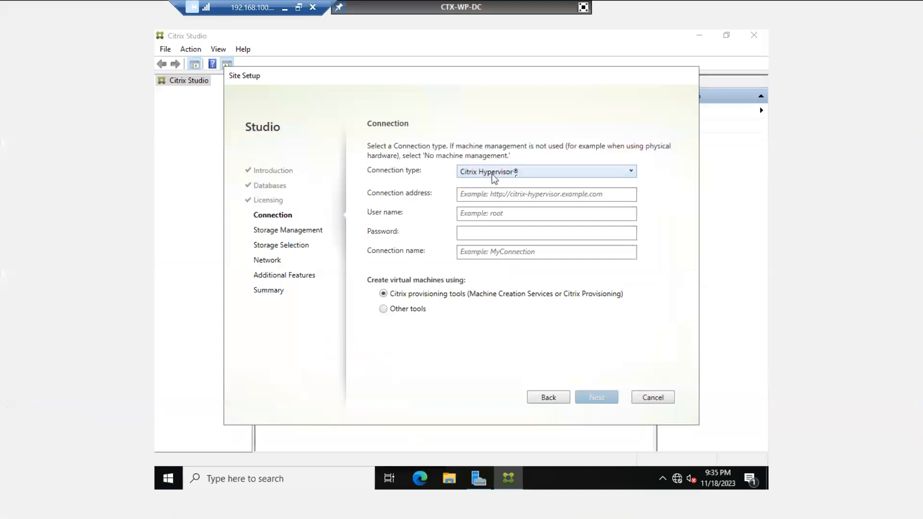
left_click(550, 174)
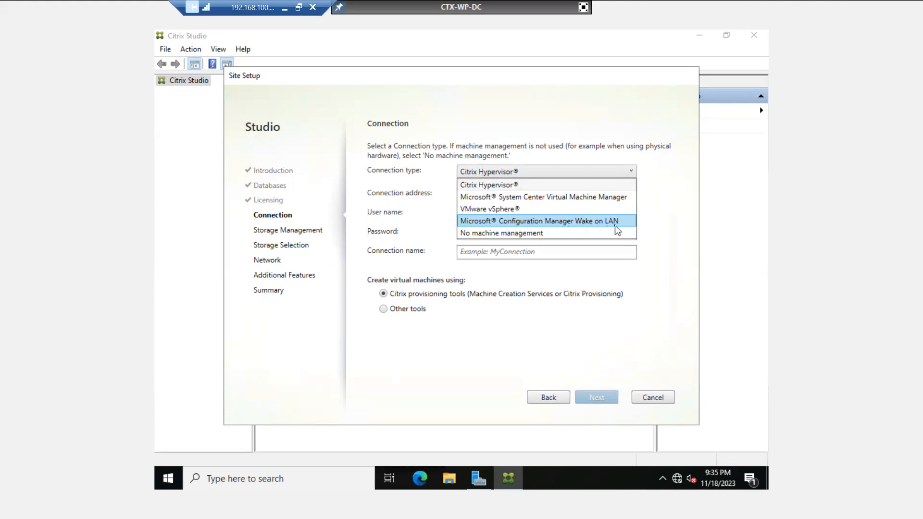
left_click(510, 190)
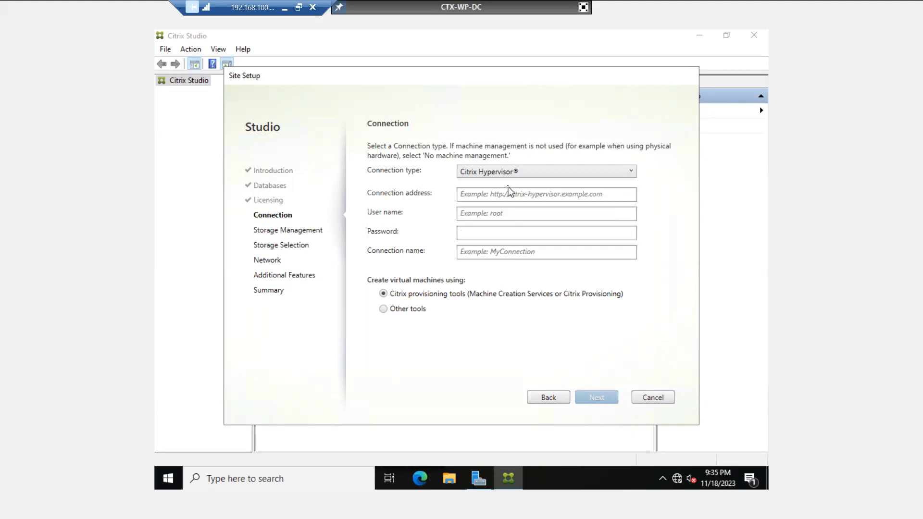
left_click(487, 197)
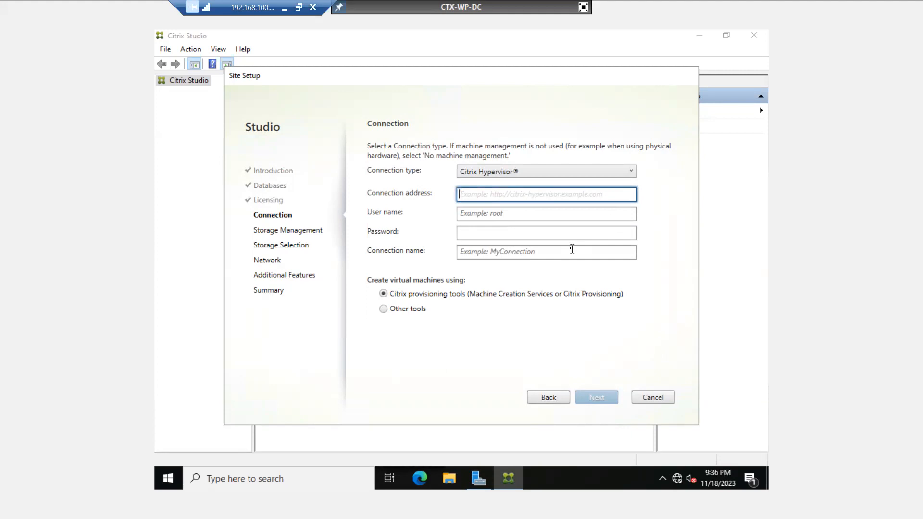
type("http")
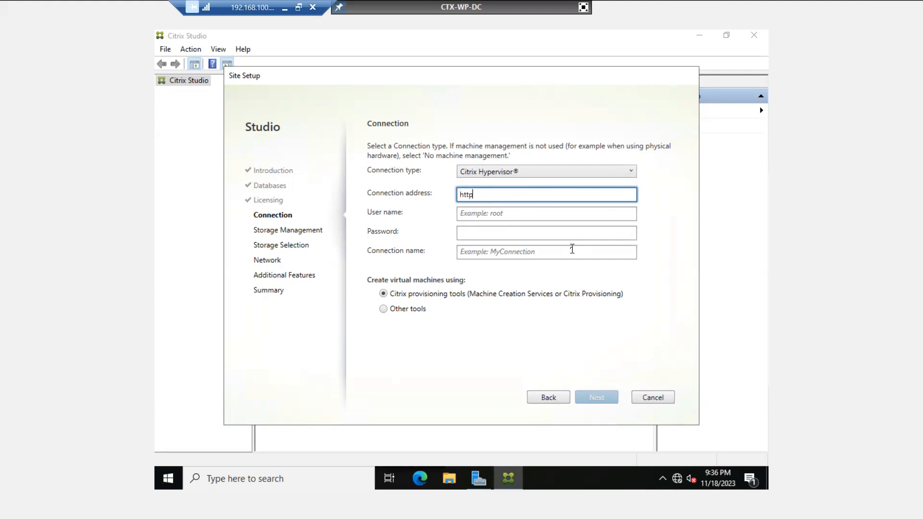
type("://192.168.10.101")
Enter root as the hypervisor user name and fill in the account password.
left_click(507, 215)
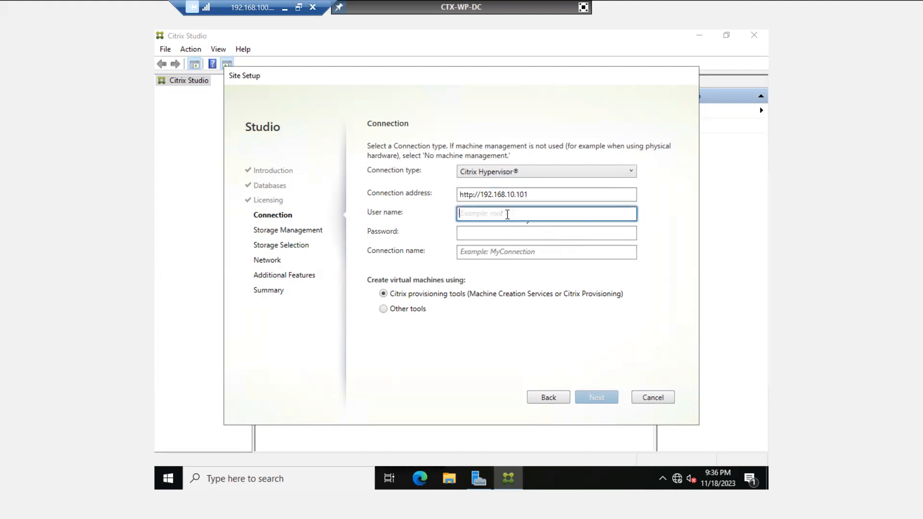
type("root")
left_click(554, 230)
type("••••••")
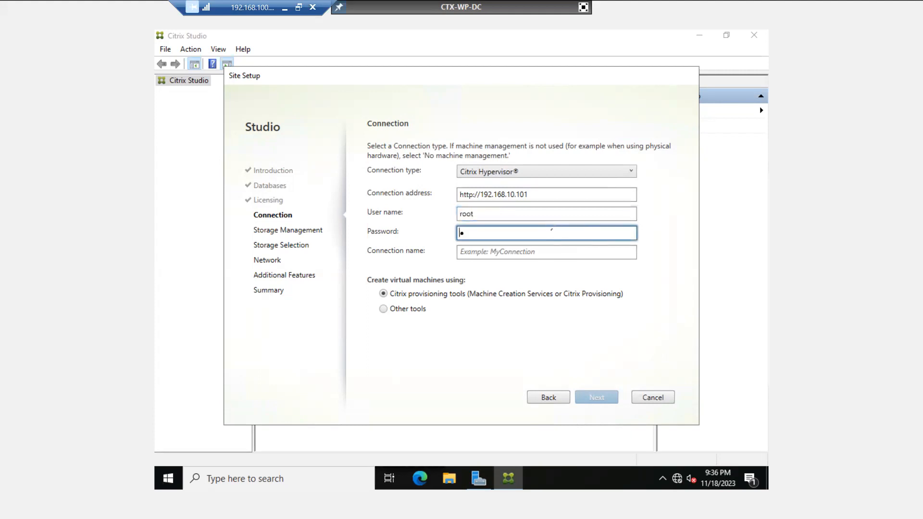
type("•••")
Name the connection CTX-HYP-01 and continue to the storage management settings.
left_click(516, 251)
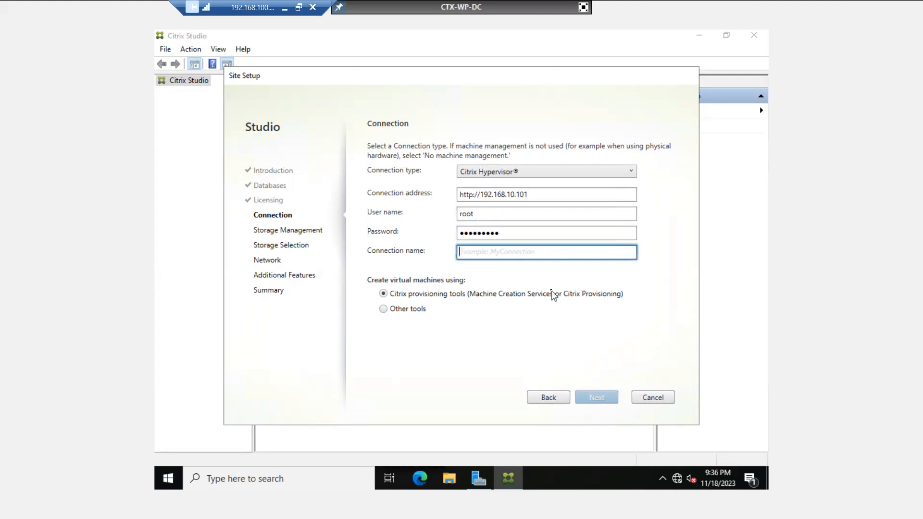
type("CTX-")
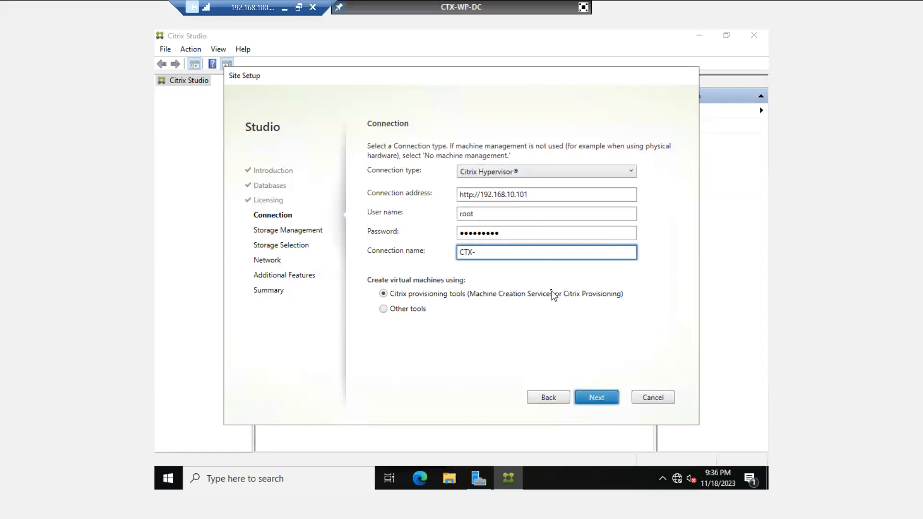
type("HYP-01")
left_click_drag(515, 250, 457, 251)
left_click(509, 251)
left_click(518, 252)
left_click(596, 398)
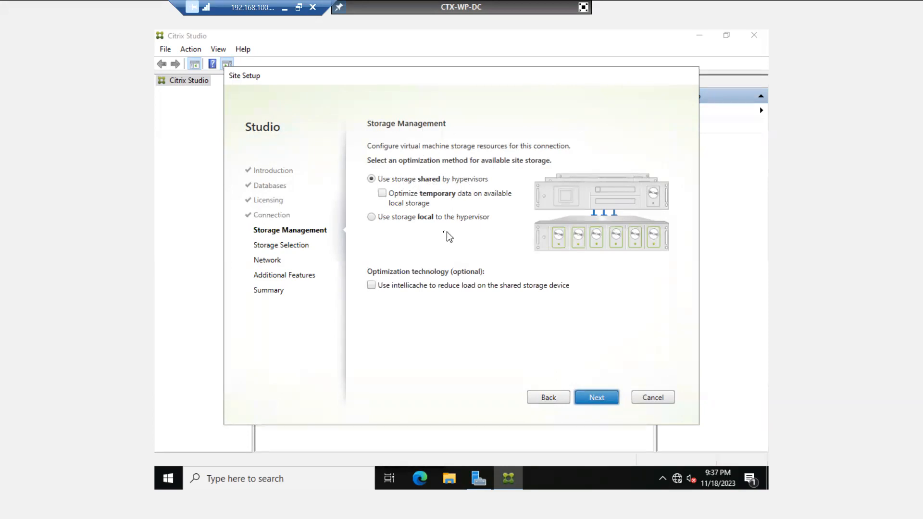
Set storage management to use storage local to the hypervisor, and continue to the storage selection.
left_click(372, 218)
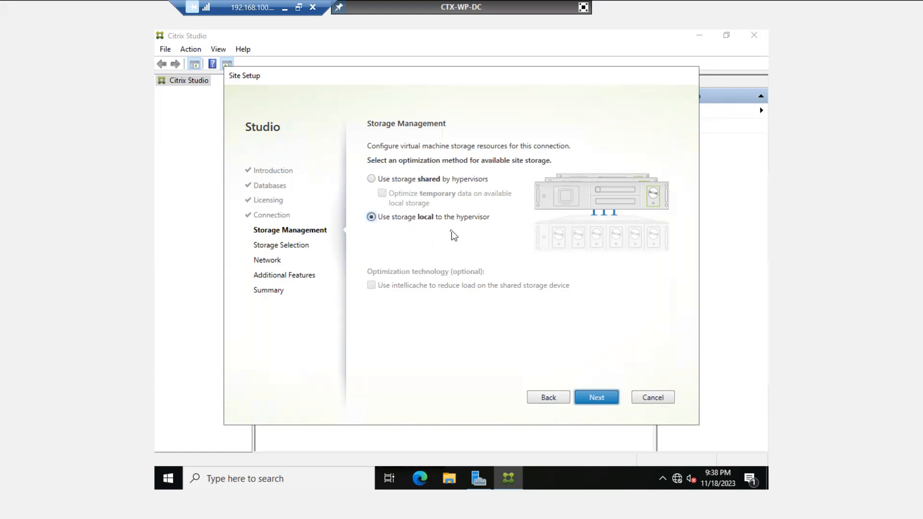
left_click(417, 178)
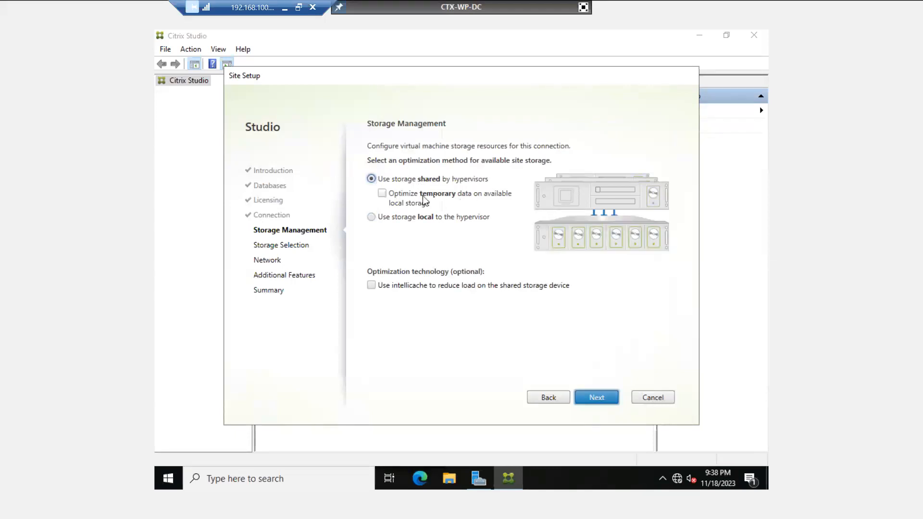
left_click(373, 217)
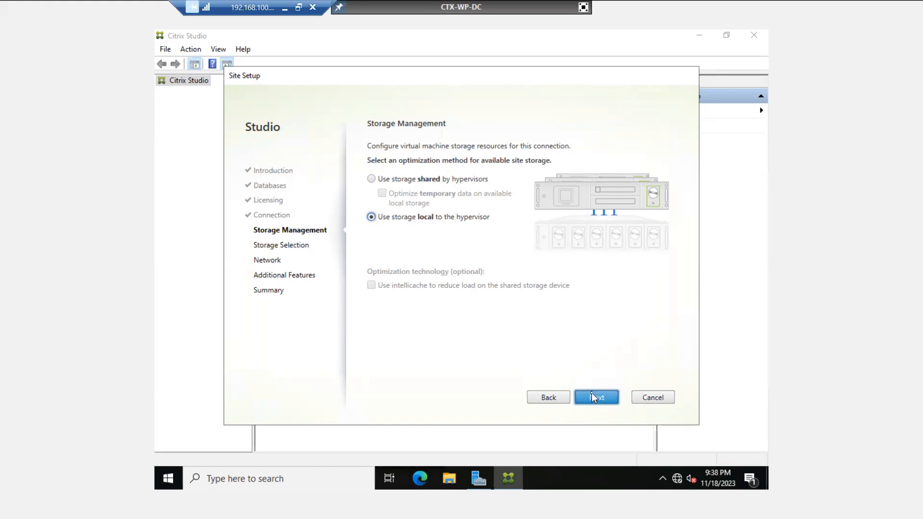
key("Return")
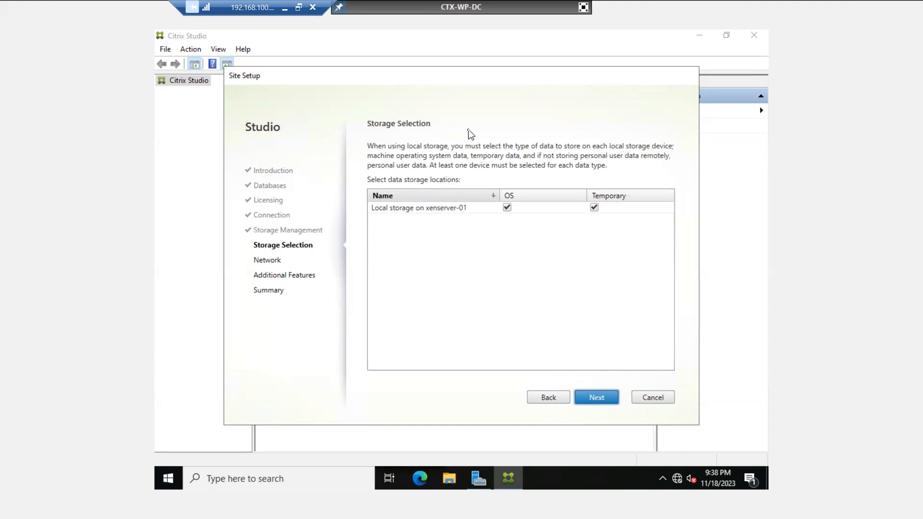
Go back to storage management, try to use storage shared by hypervisors, and reselect storage local to the hypervisor.
left_click(551, 400)
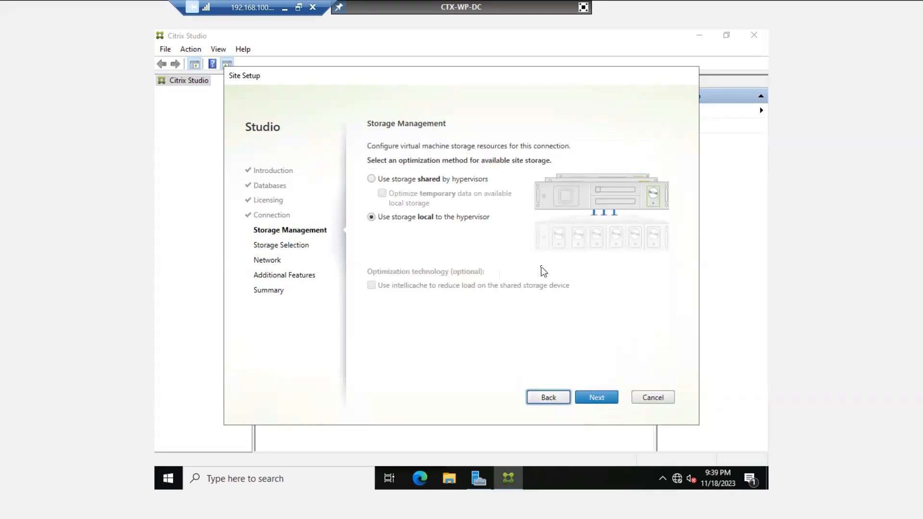
left_click(422, 182)
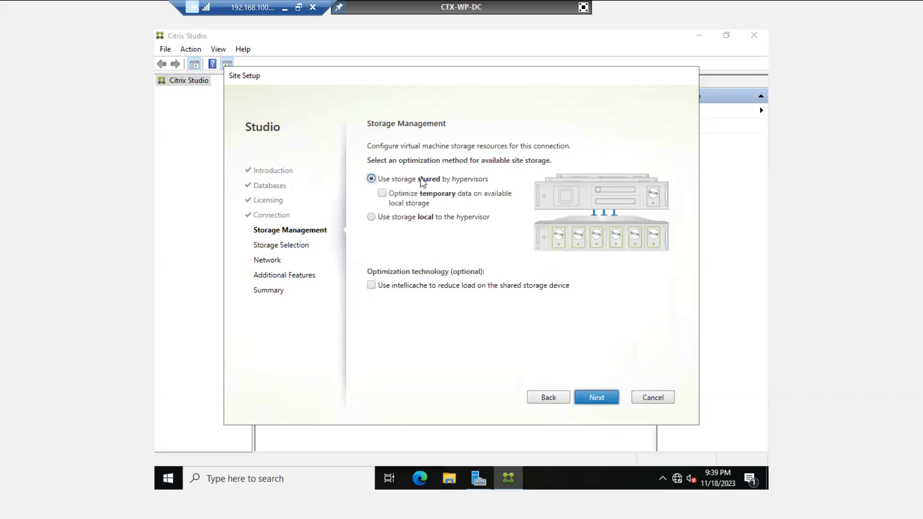
left_click(592, 399)
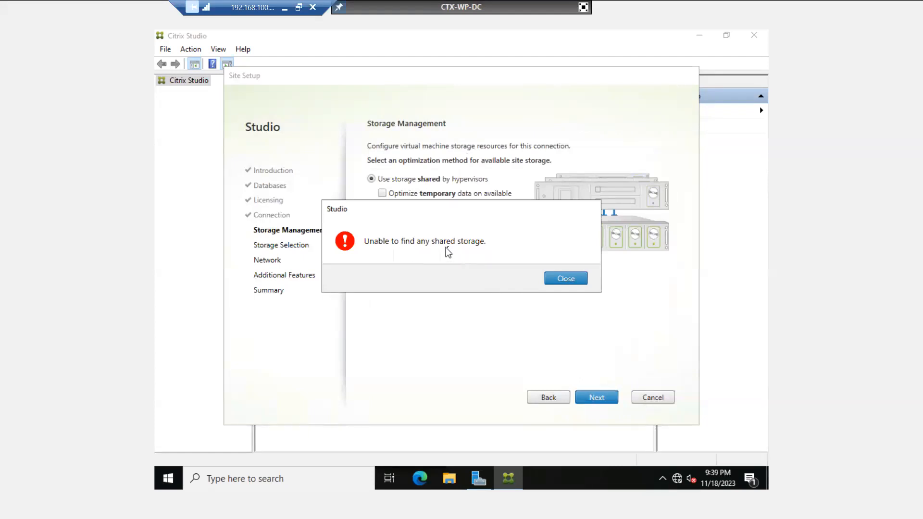
left_click(564, 278)
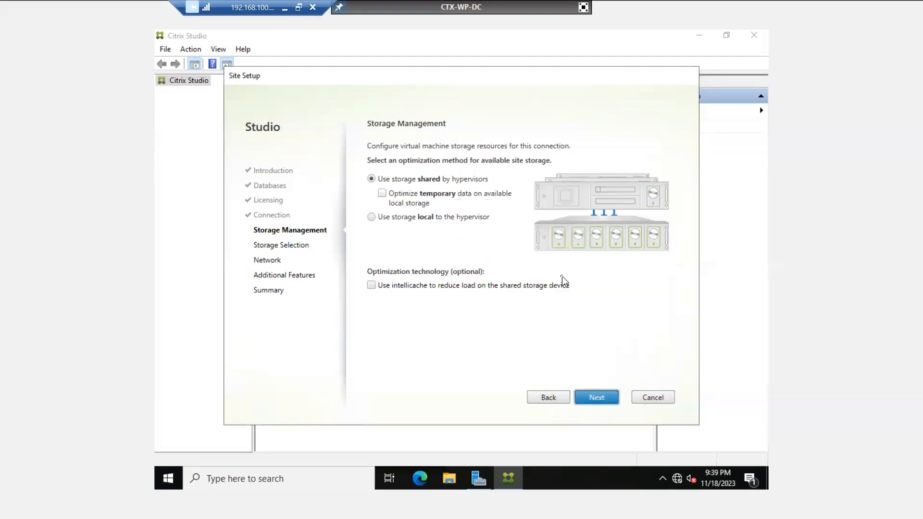
left_click(410, 220)
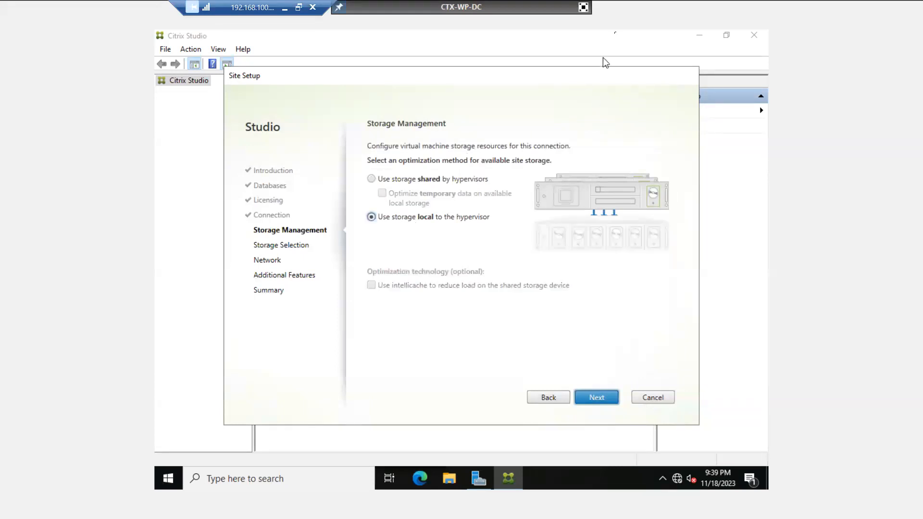
Switch to the XenCenter window and examine the disks and general properties of xenserver-01's local storage and ISO repository.
left_click(583, 7)
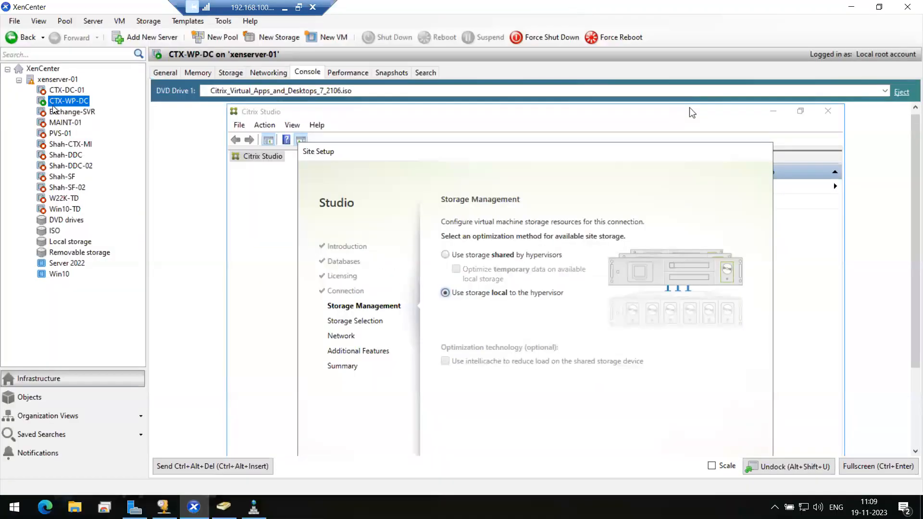
left_click(49, 81)
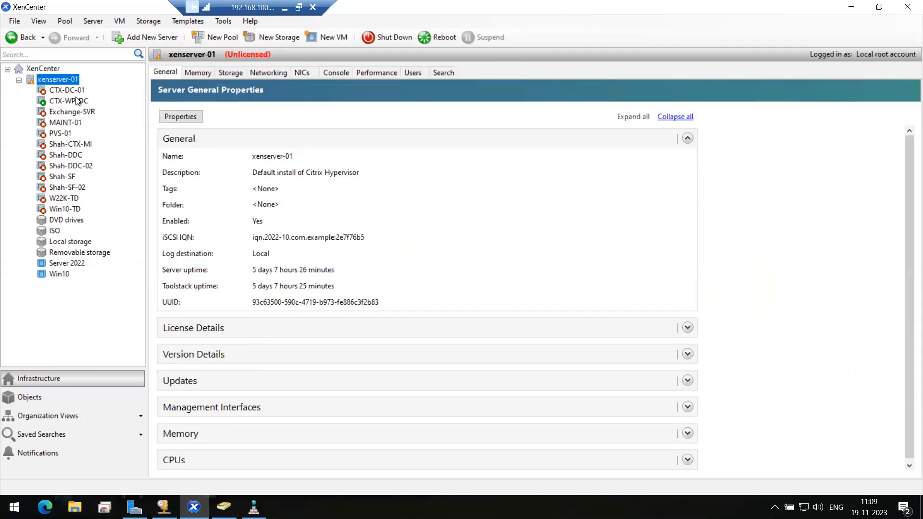
left_click(70, 243)
left_click(200, 73)
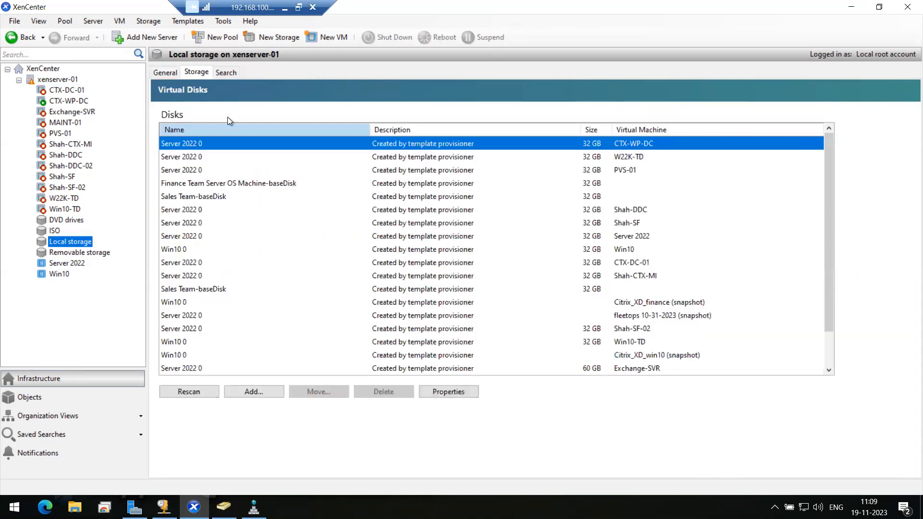
left_click(166, 73)
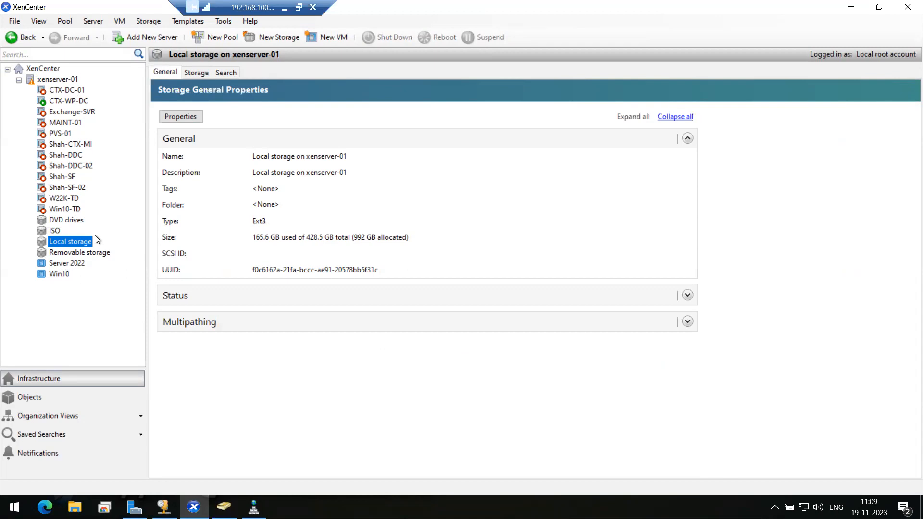
left_click(54, 230)
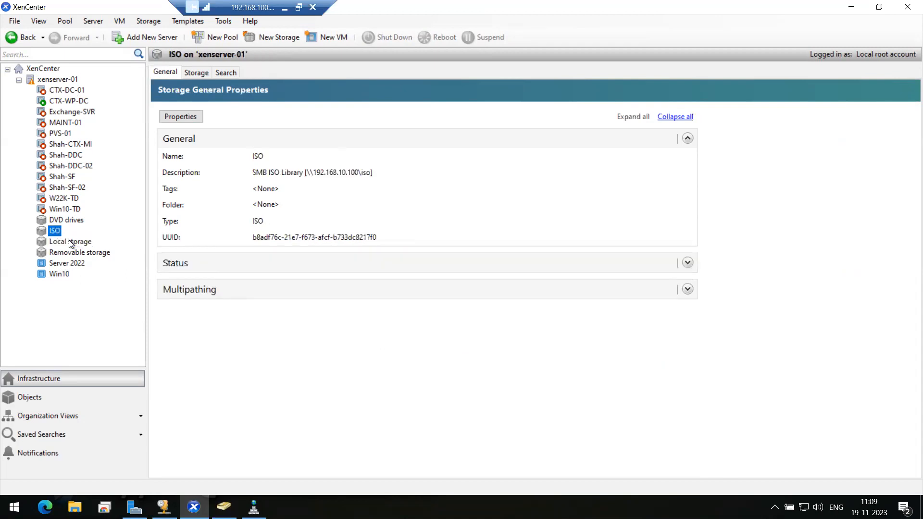
left_click(60, 242)
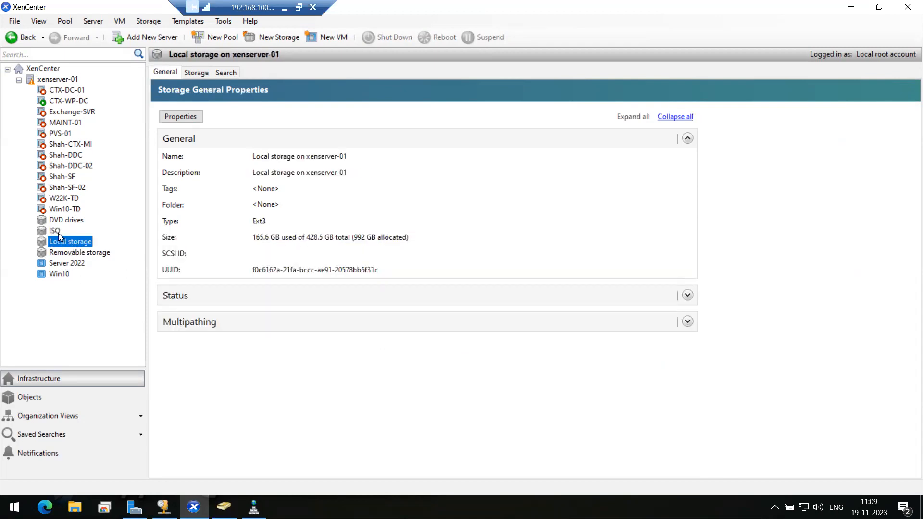
left_click(55, 232)
left_click(60, 242)
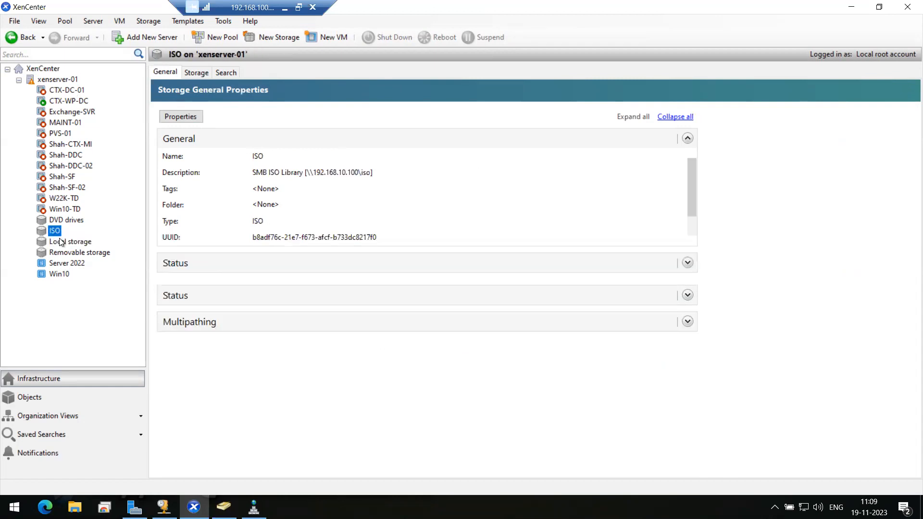
left_click(56, 232)
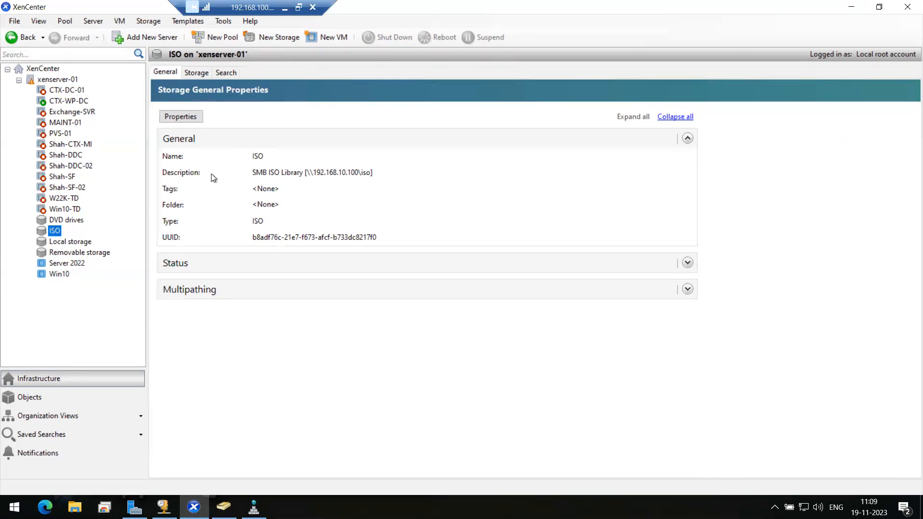
Look through the new iSCSI storage repository setup as far as the target host settings, and cancel it.
left_click(280, 42)
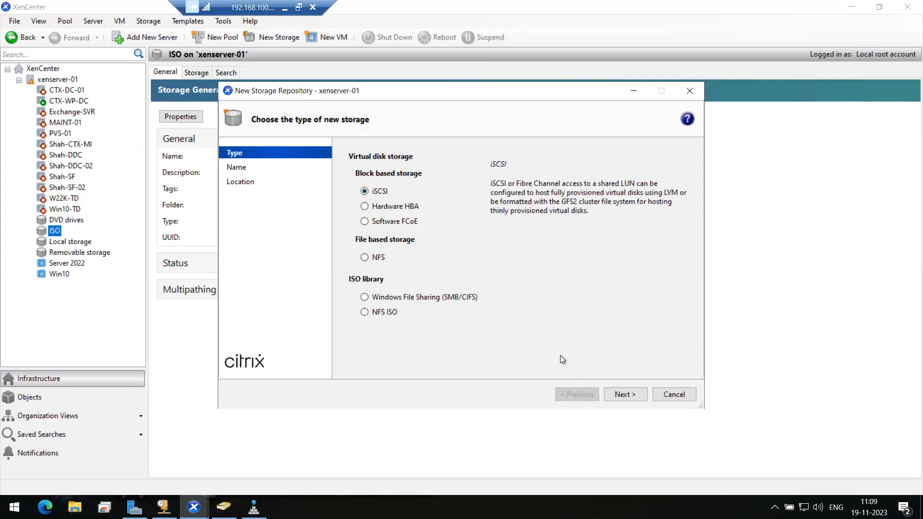
left_click(616, 393)
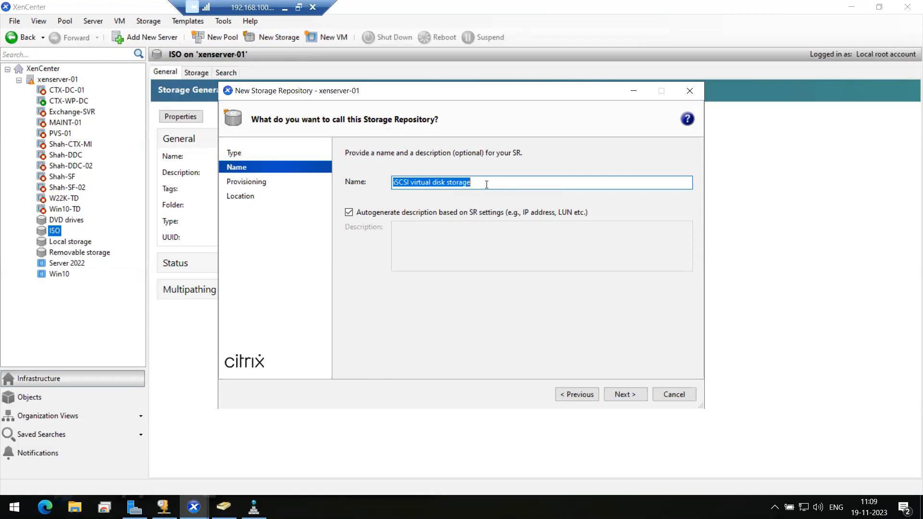
left_click(618, 394)
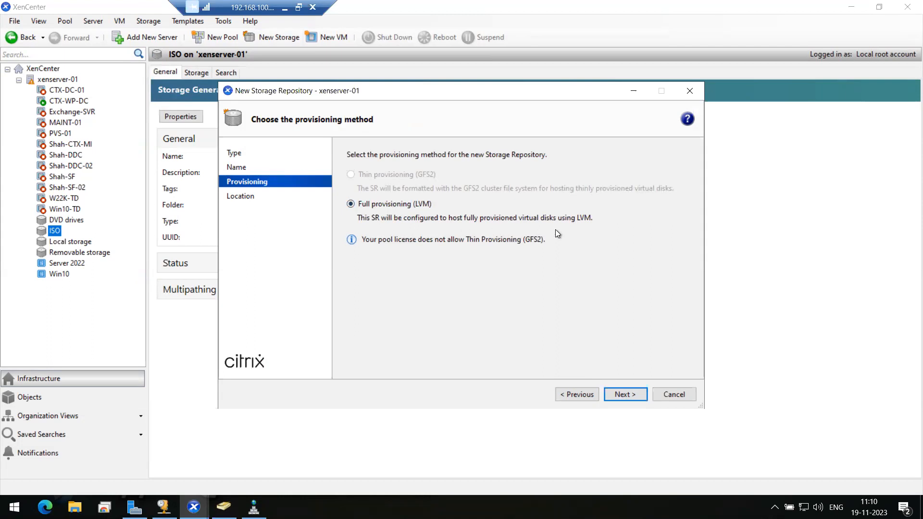
left_click(624, 395)
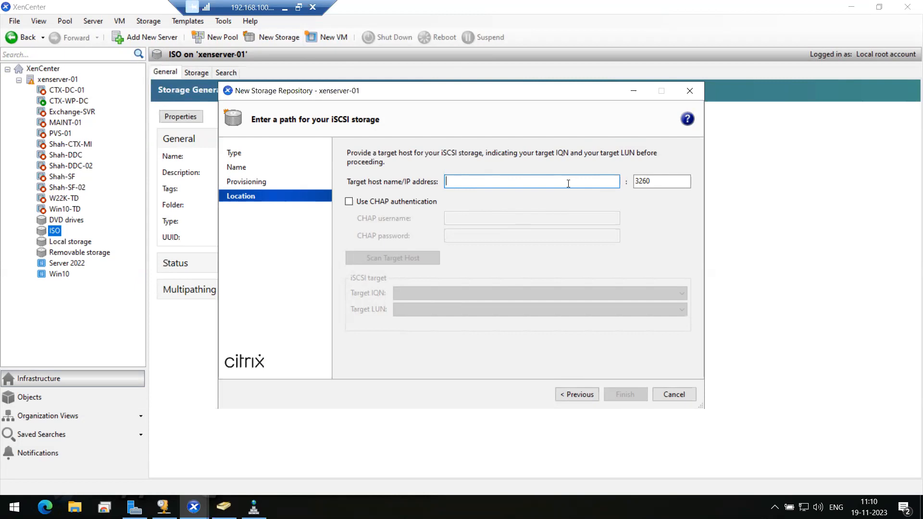
left_click(687, 394)
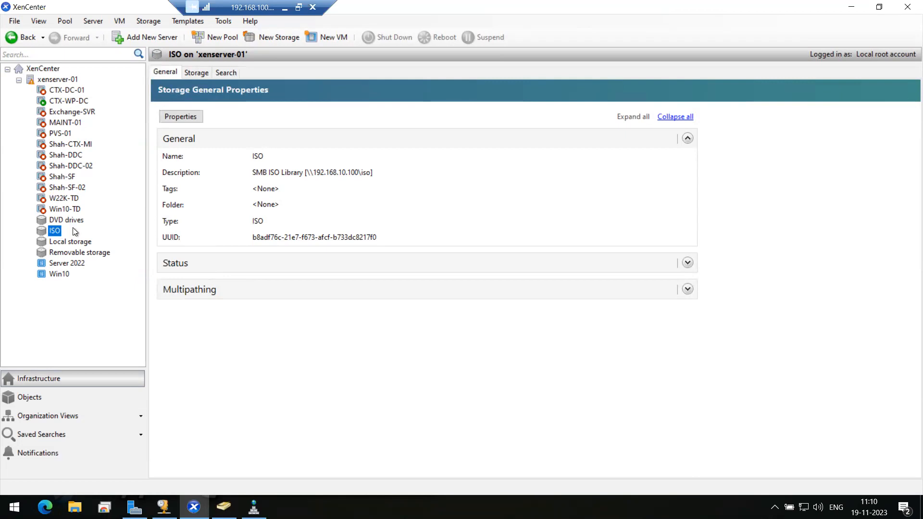
Return to the full-screen CTX-WP-DC console and accept Local storage on xenserver-01 for OS and temporary data.
left_click(74, 101)
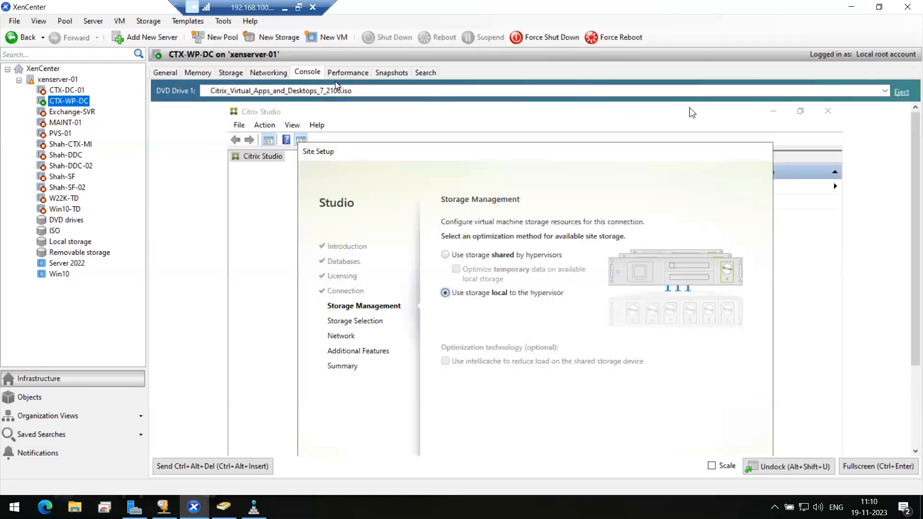
left_click(884, 466)
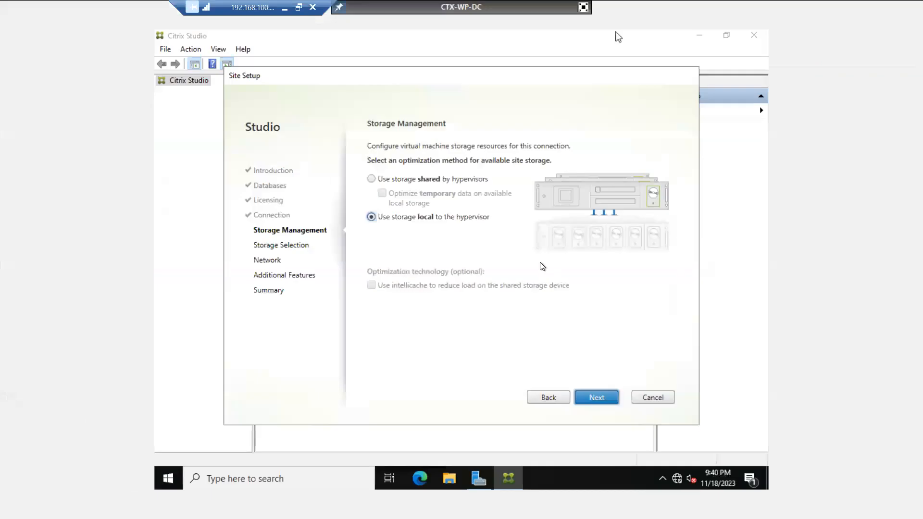
left_click(592, 397)
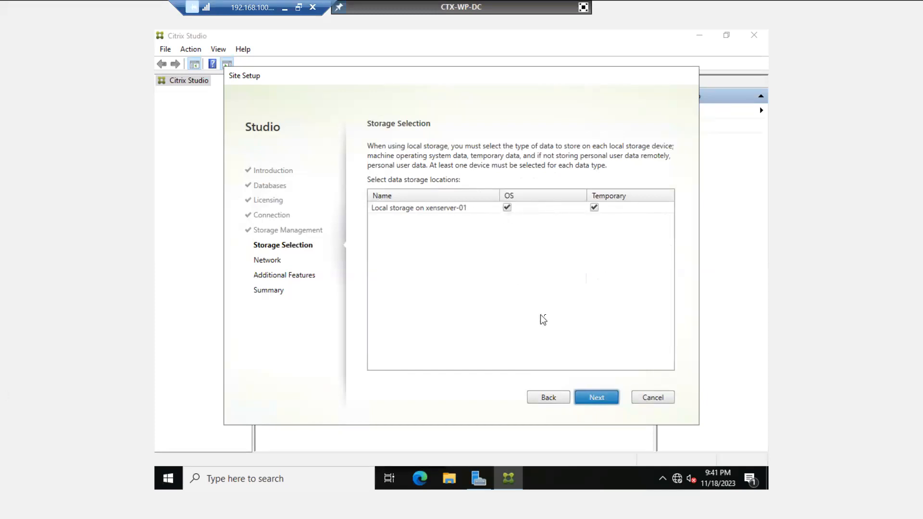
left_click(608, 397)
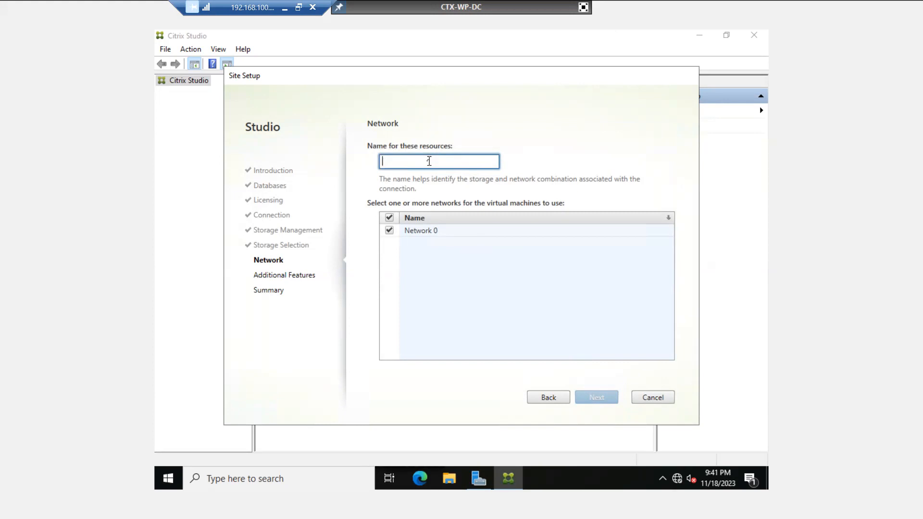
Name the network resources CTX-NAT-0, keep Network 0 selected, and continue to the summary without enabling App-V Publishing.
type("CTX-N")
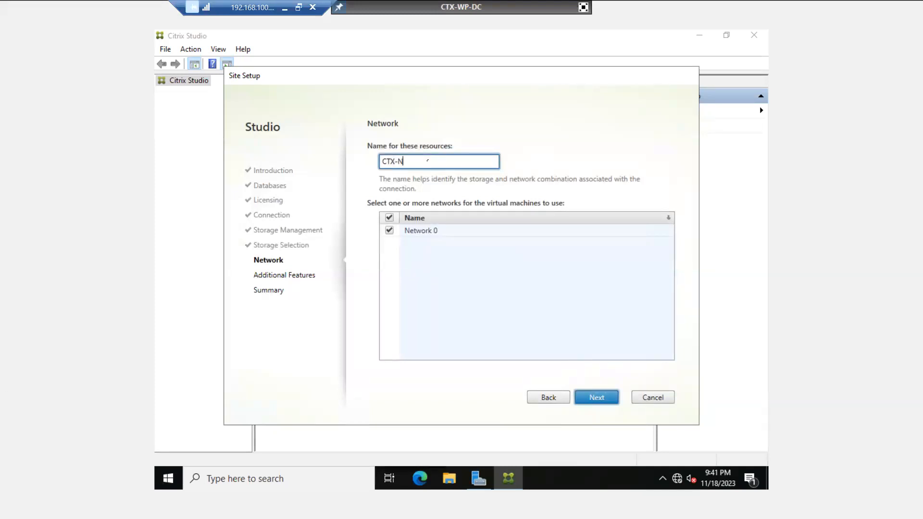
type("AT-0")
left_click(598, 393)
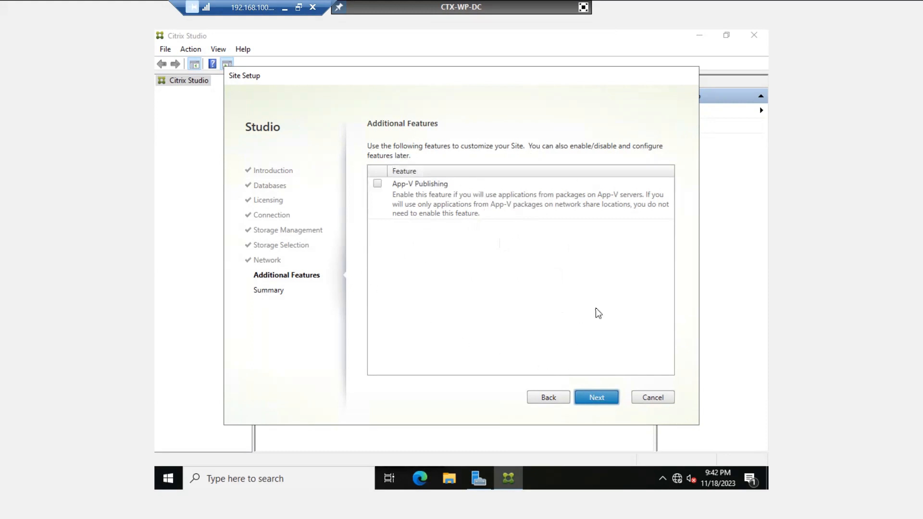
left_click(598, 397)
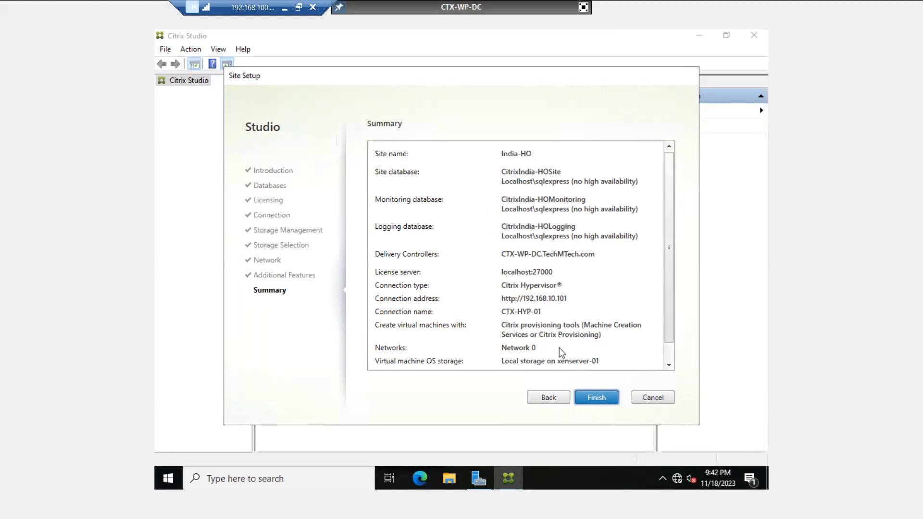
Review the summary of the India-HO site configuration and finish creating the site.
scroll(562, 334, "down", 1)
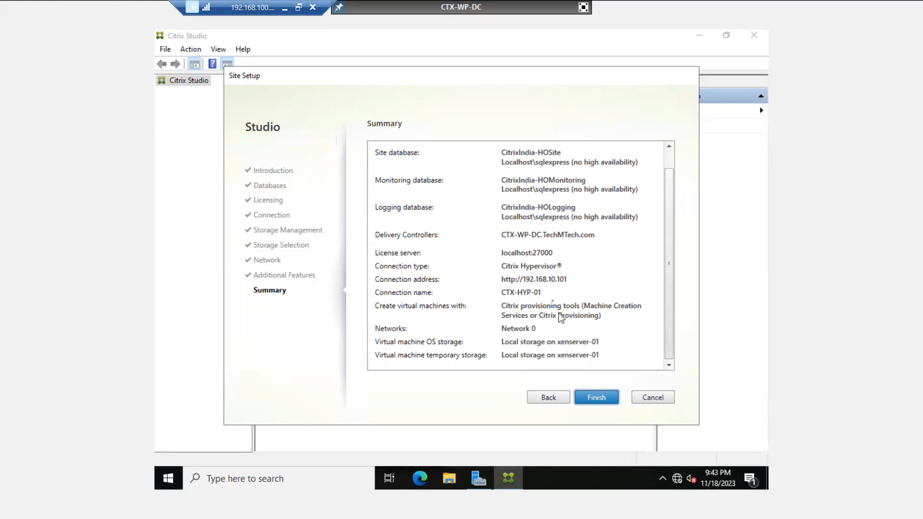
scroll(533, 254, "up", 1)
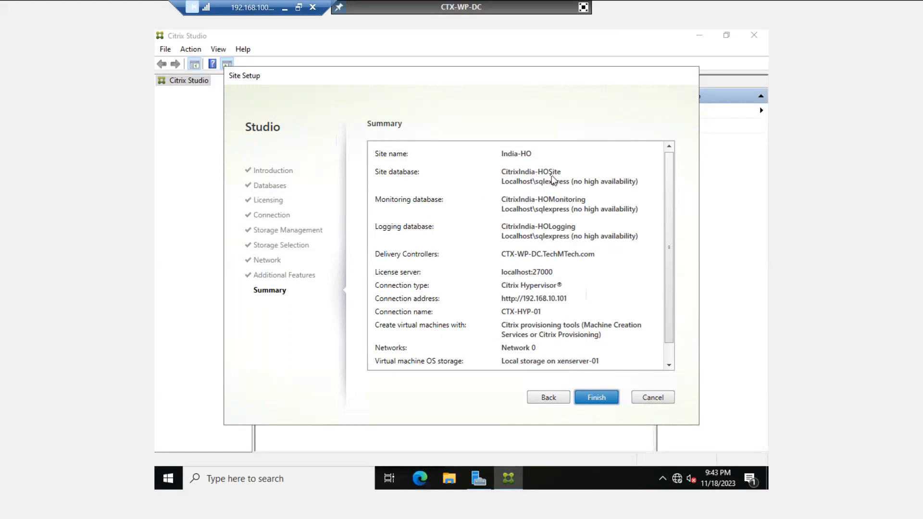
scroll(539, 229, "down", 1)
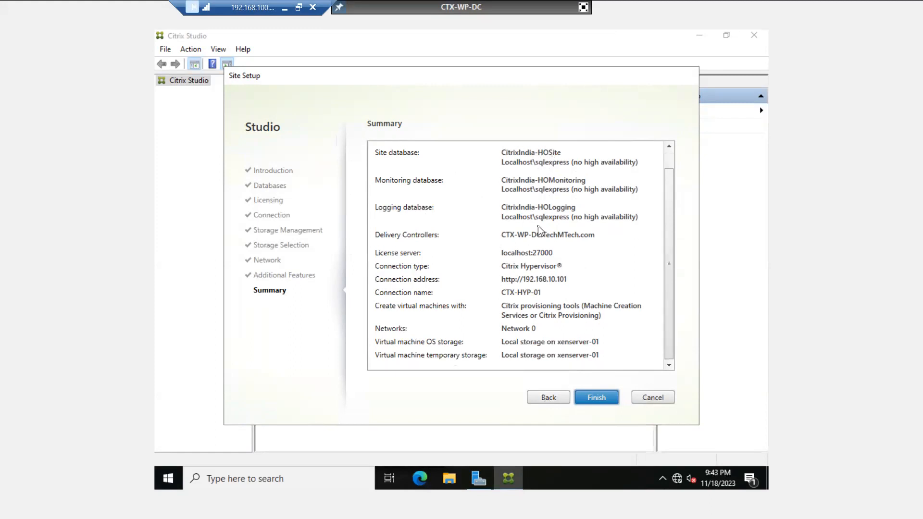
left_click(600, 396)
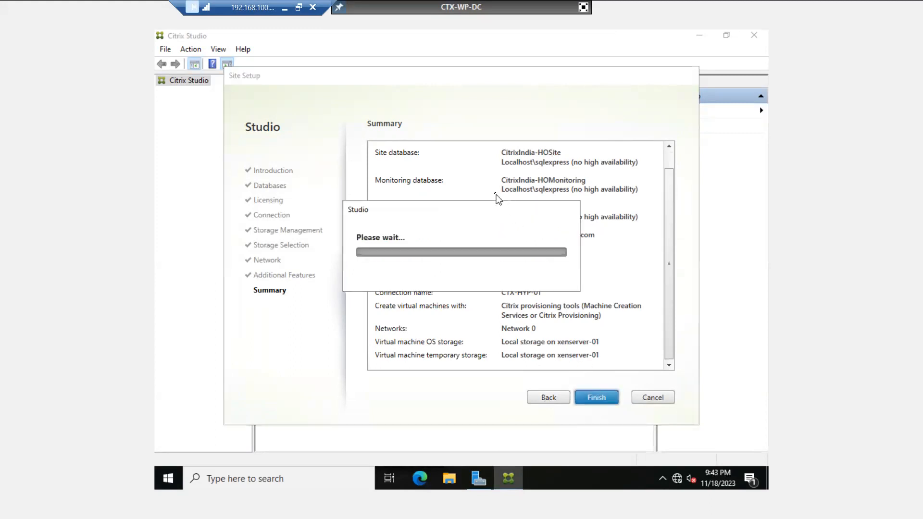
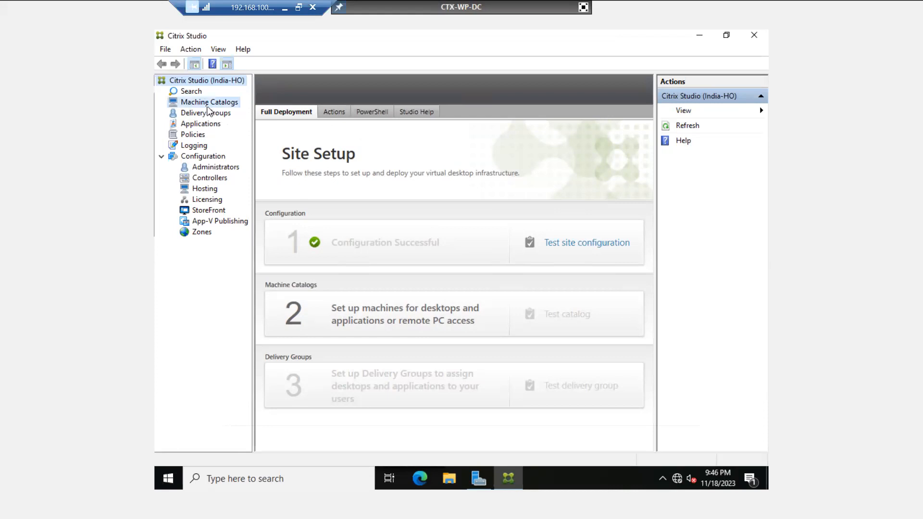
Open the machine catalogs of the India-HO site.
left_click(208, 105)
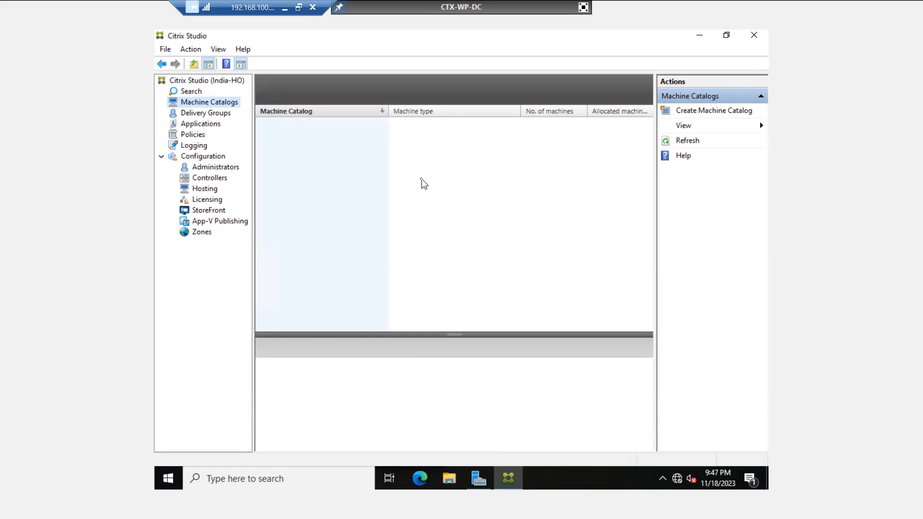
Look through the site's machine catalogs, delivery groups and applications.
left_click(198, 114)
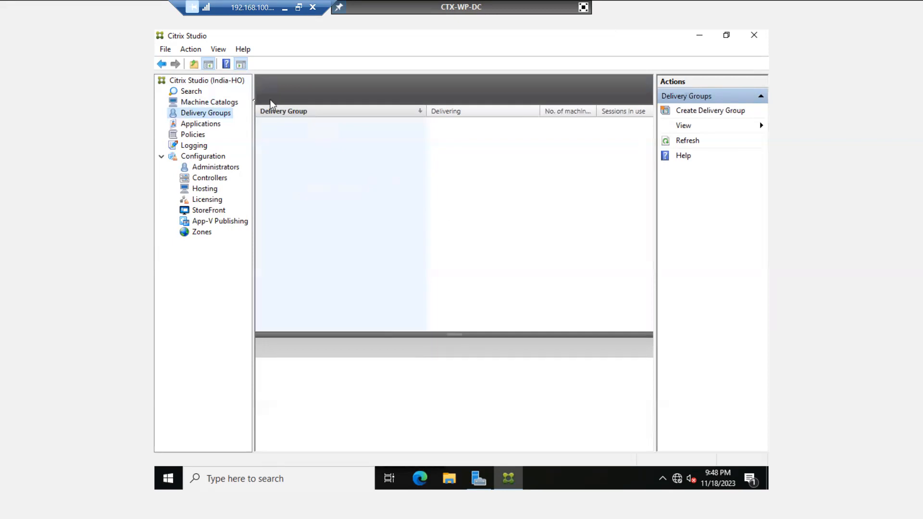
left_click(218, 102)
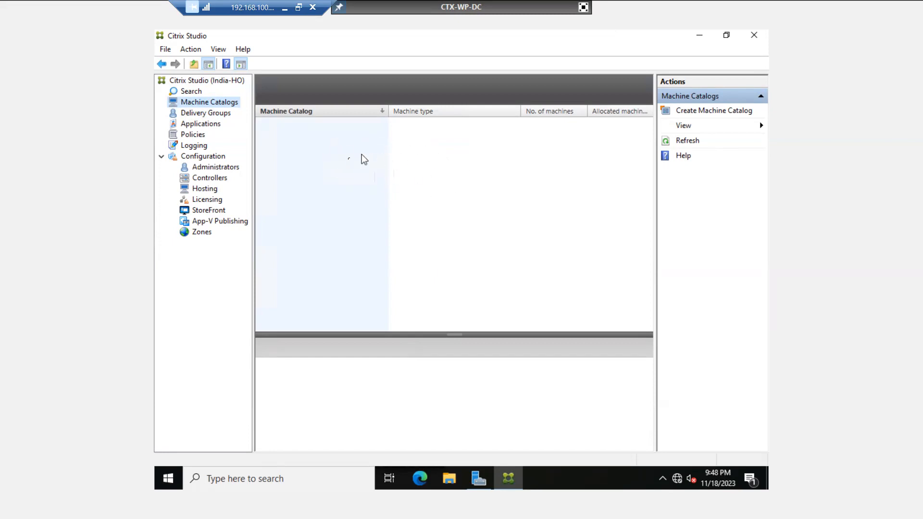
left_click(211, 116)
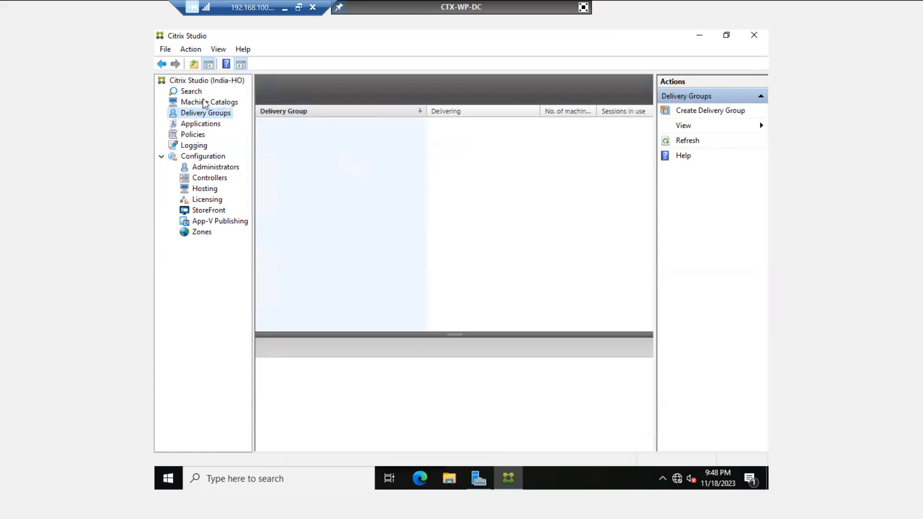
left_click(212, 103)
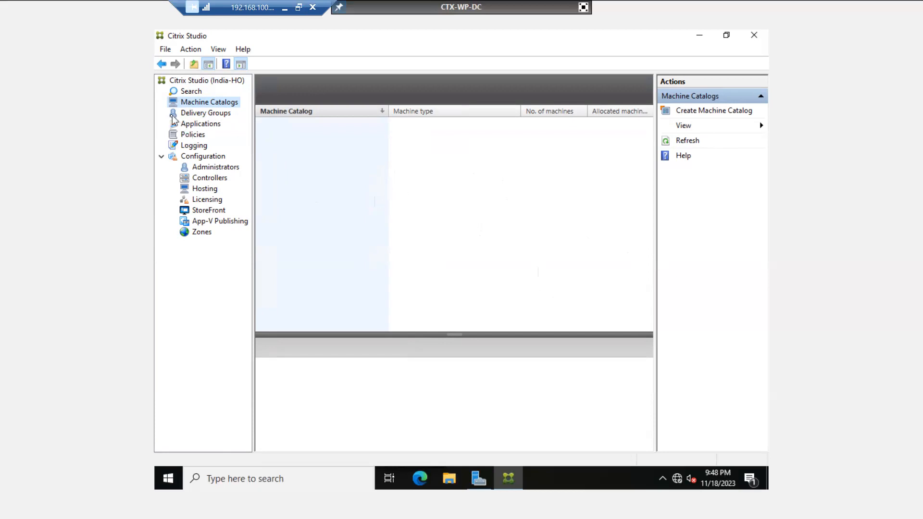
left_click(187, 114)
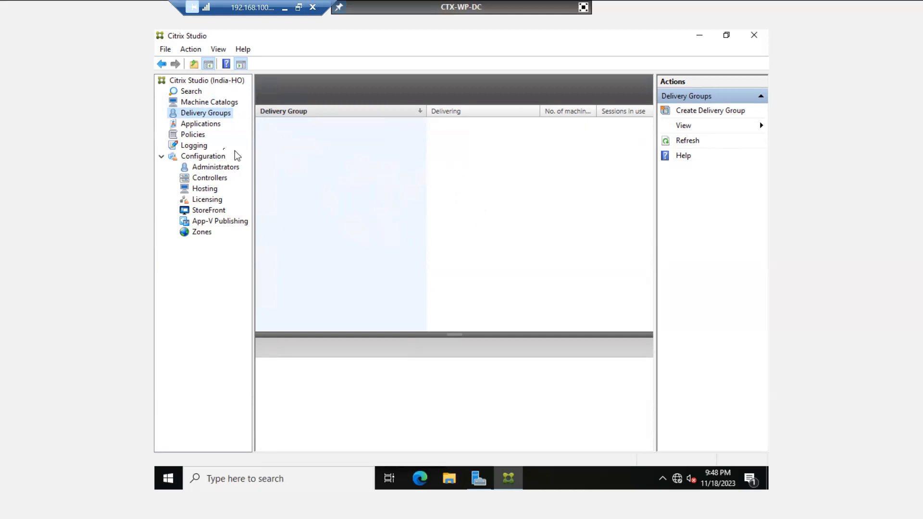
left_click(206, 125)
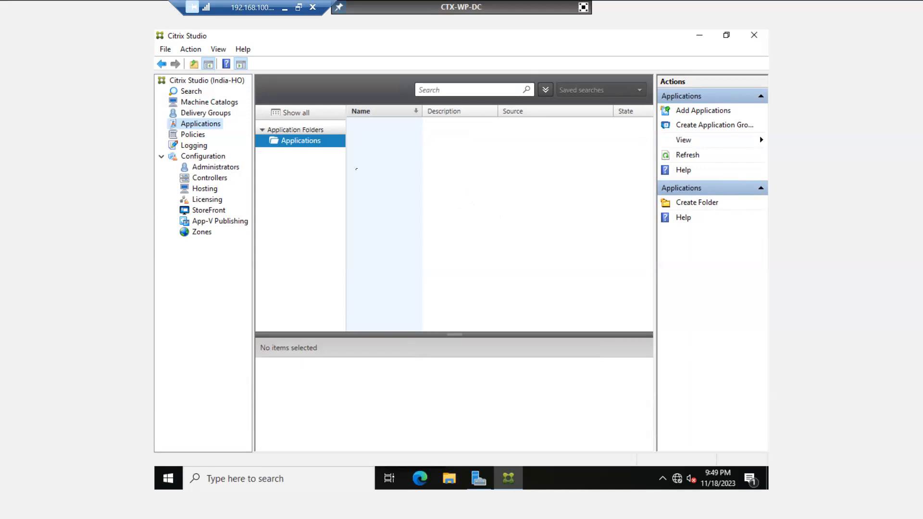
Open the site policies, dismiss the welcome page for good, and examine the Unfiltered policy's assignment, settings and overview.
left_click(191, 136)
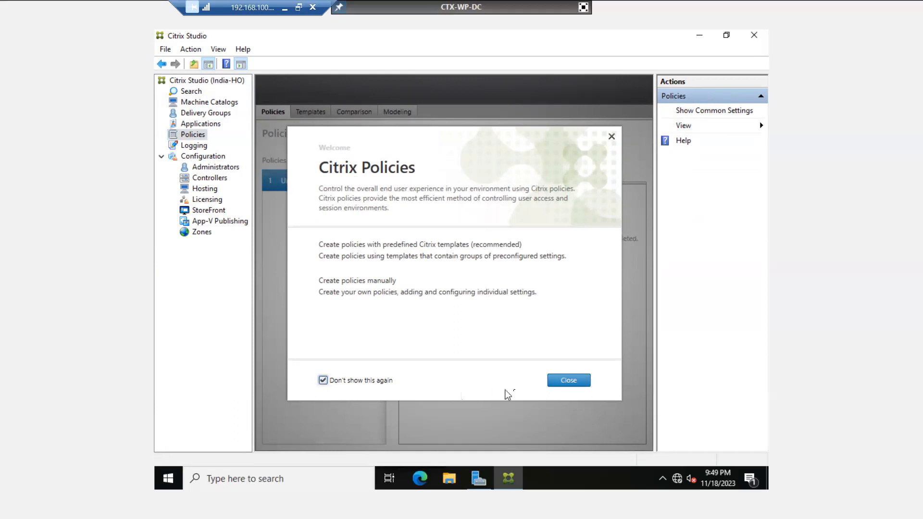
left_click(558, 382)
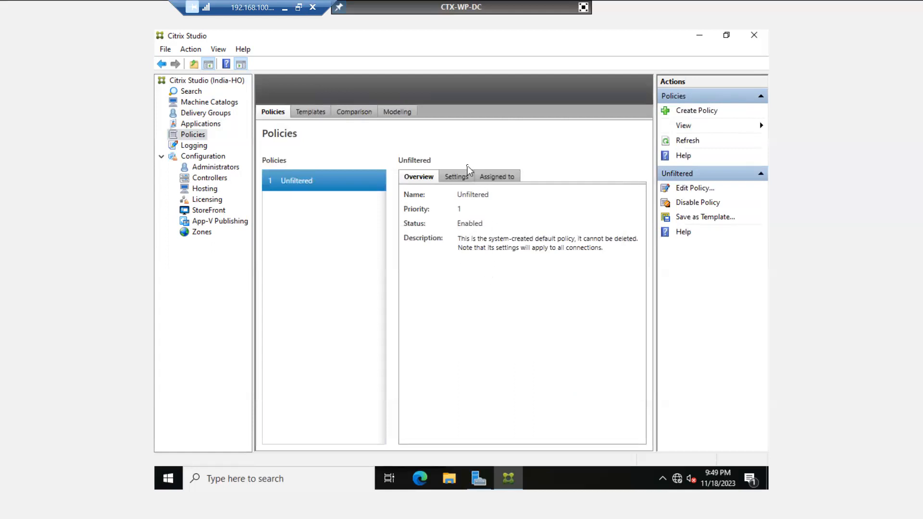
left_click(487, 178)
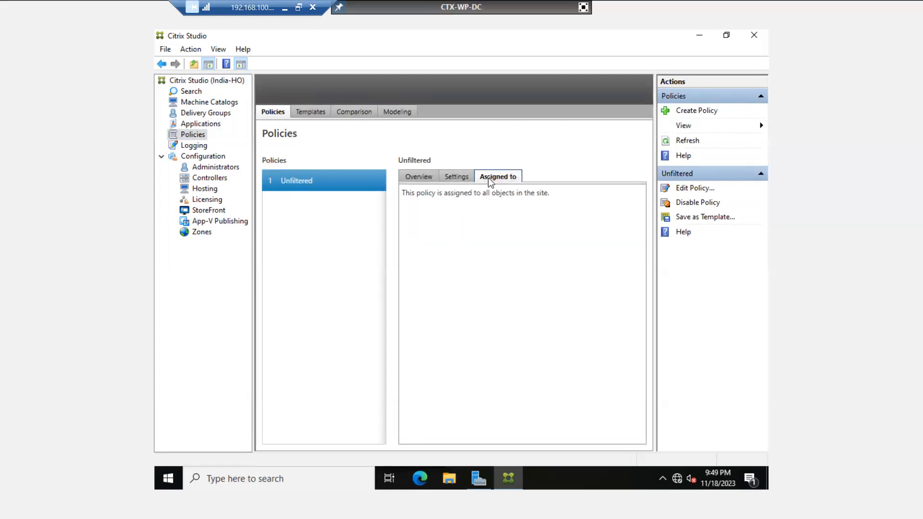
left_click(447, 178)
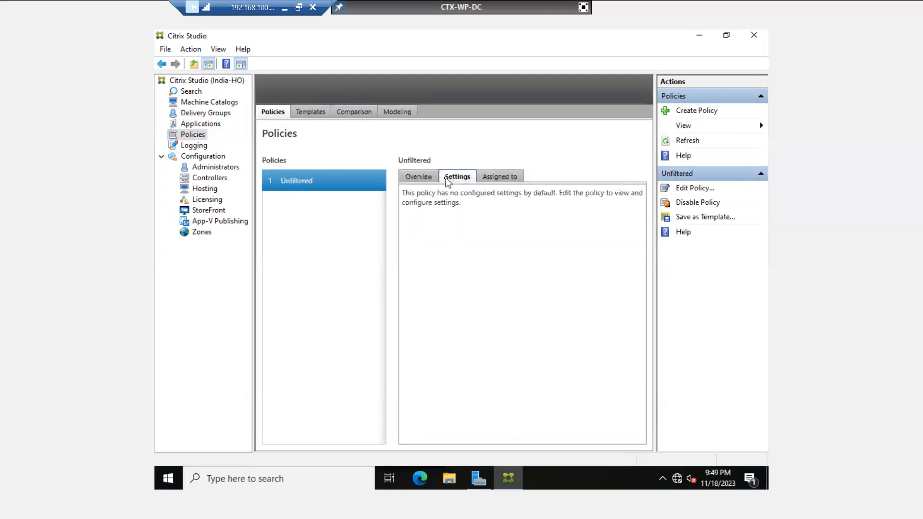
left_click(416, 178)
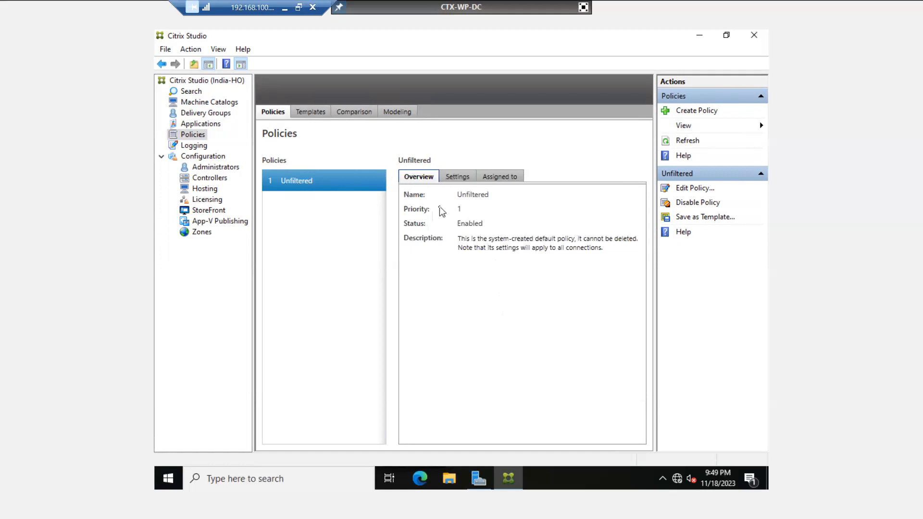
left_click(464, 182)
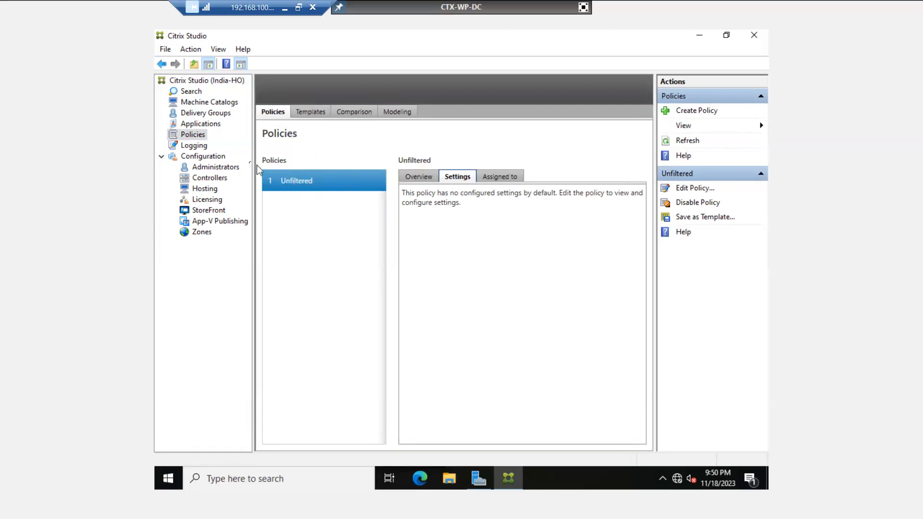
Open the configuration logging and dismiss its welcome page so that it is not shown again.
left_click(195, 146)
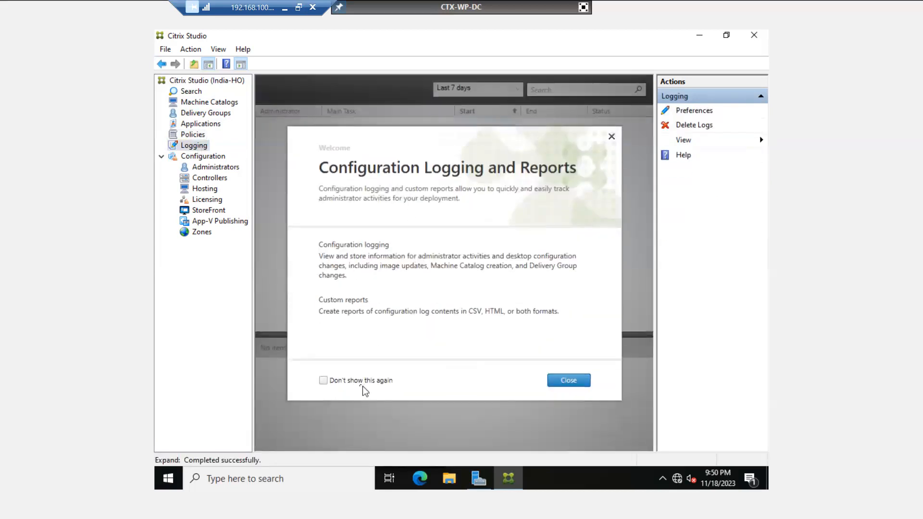
left_click(322, 380)
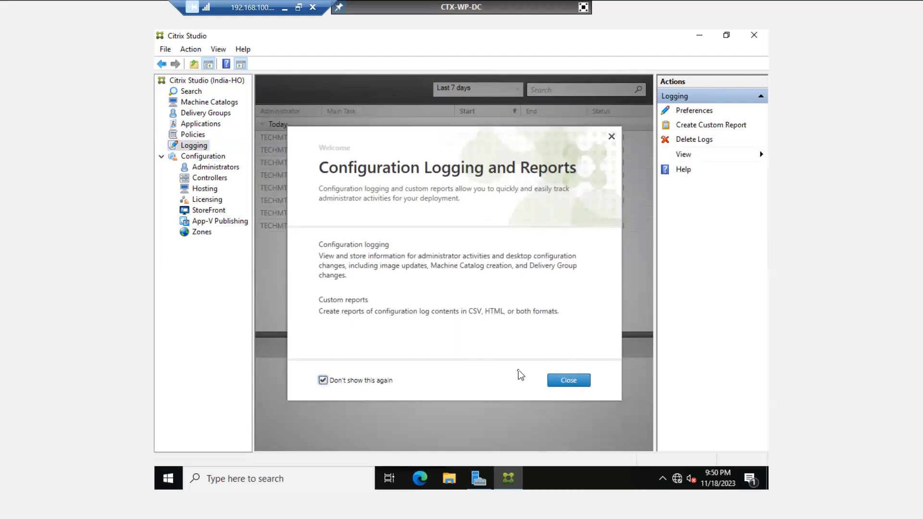
left_click(559, 383)
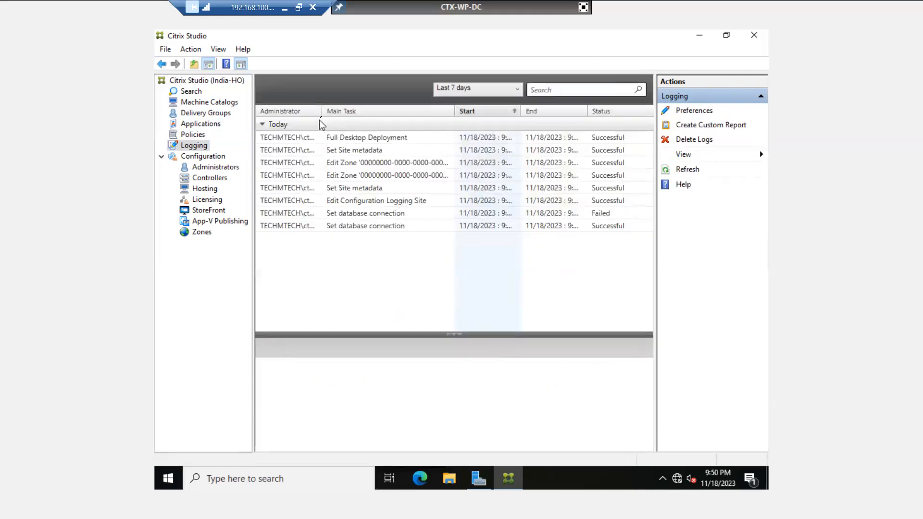
Revisit the policies, then widen the log's Administrator column and examine the details of the Full Desktop Deployment and Set Site metadata entries.
left_click(197, 138)
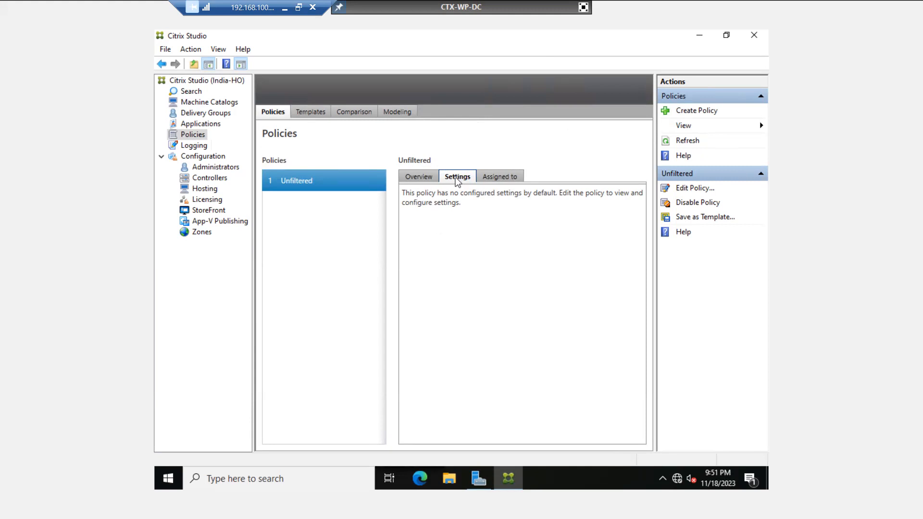
left_click(195, 147)
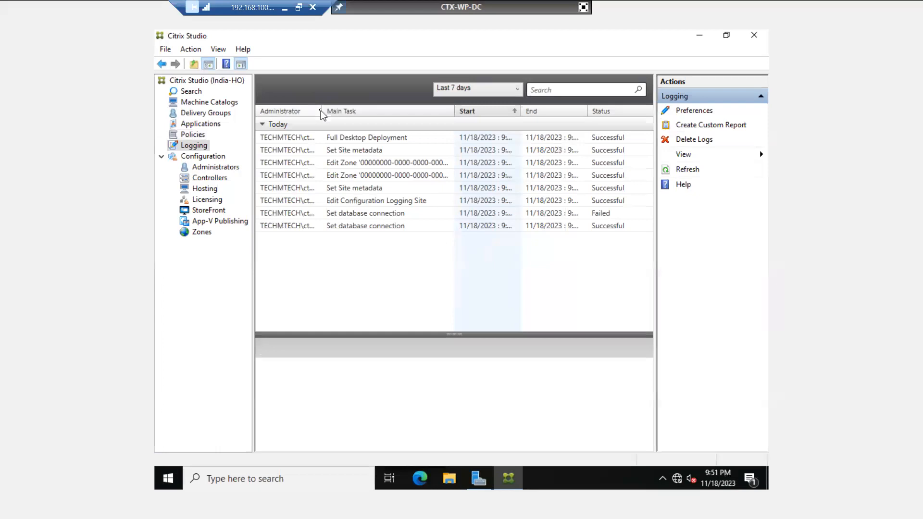
left_click_drag(321, 110, 363, 110)
left_click(304, 139)
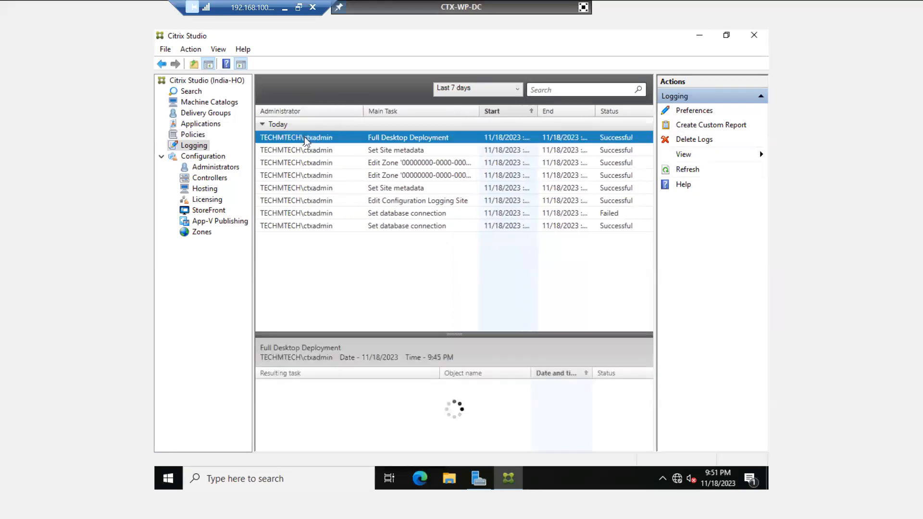
left_click(305, 150)
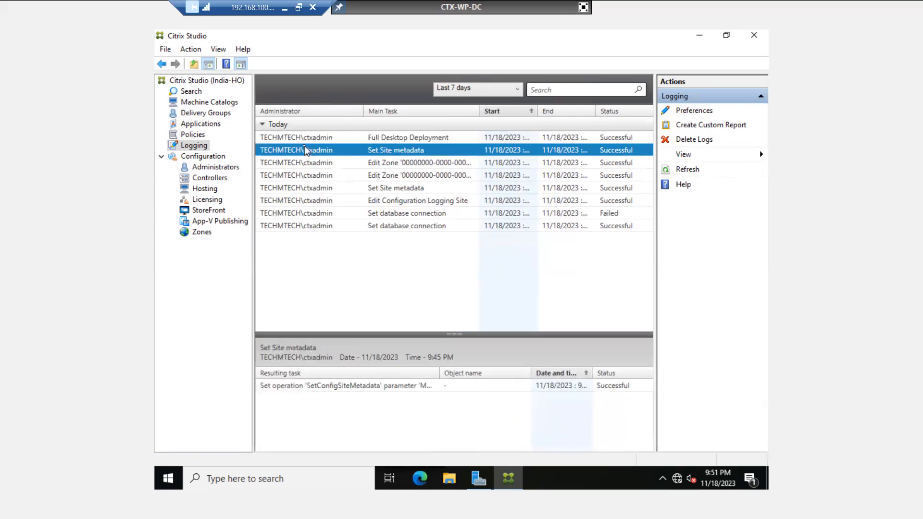
left_click(364, 138)
left_click(338, 154)
left_click(545, 139)
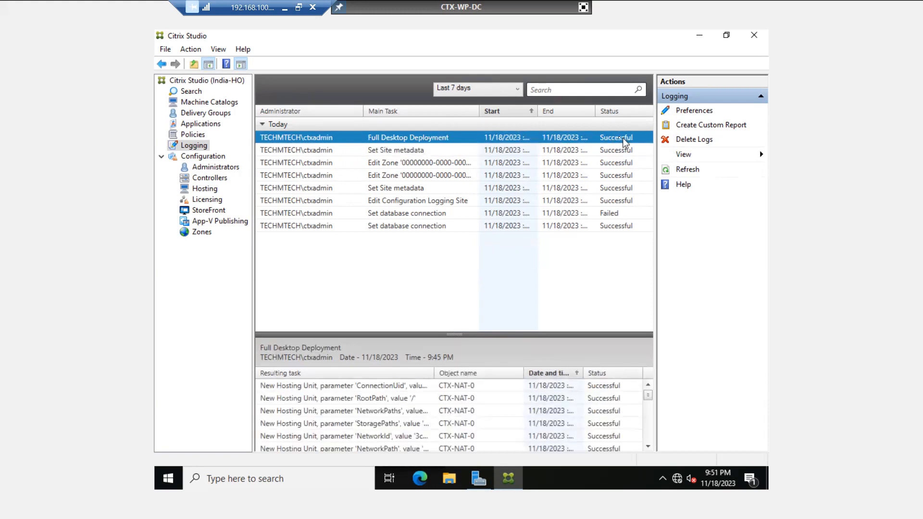
left_click(334, 152)
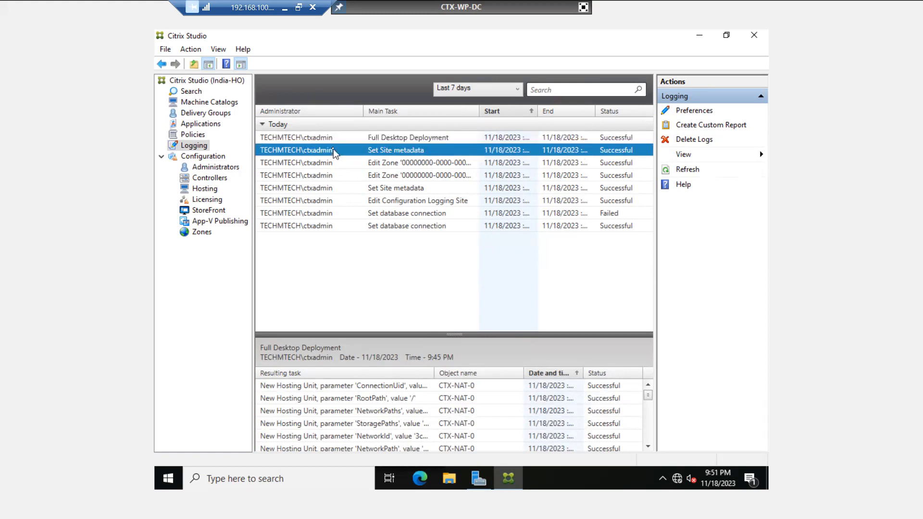
left_click(332, 141)
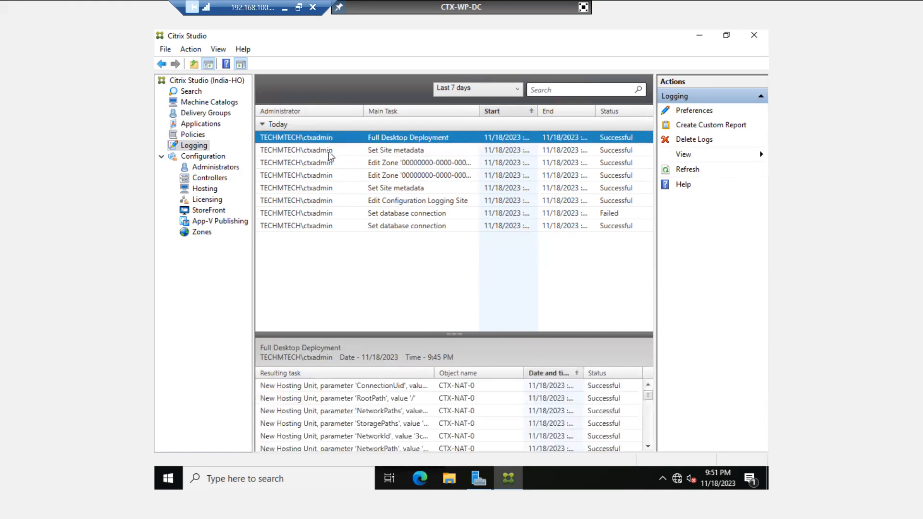
left_click(331, 153)
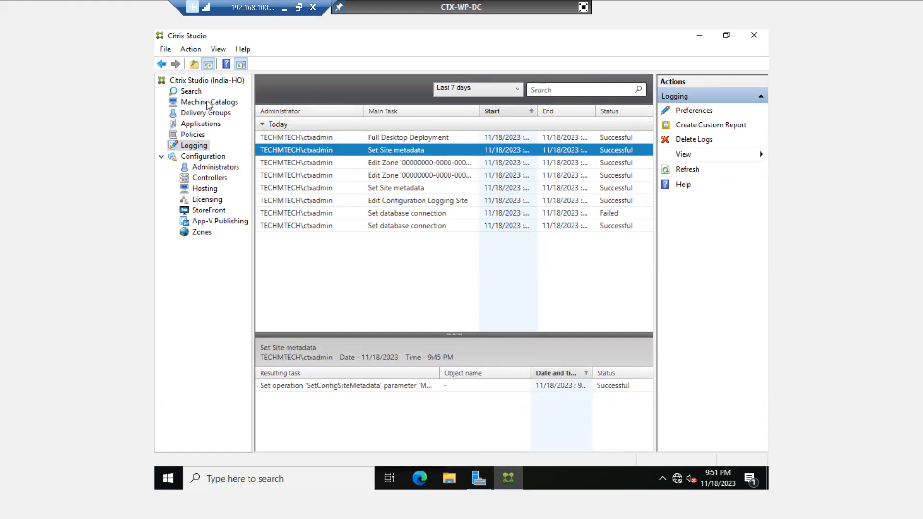
left_click(338, 140)
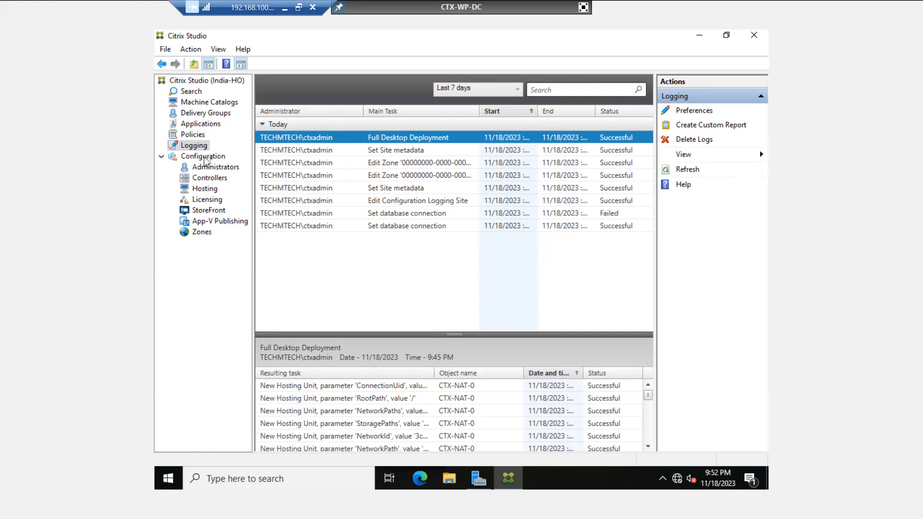
Open the site's administrators and dismiss the Delegated Administration welcome page so that it is not shown again.
left_click(221, 169)
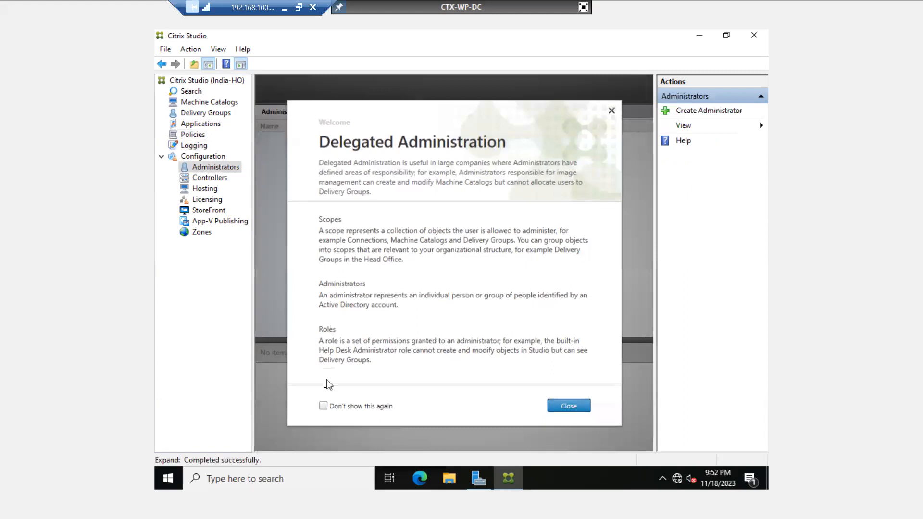
left_click(322, 406)
left_click(561, 406)
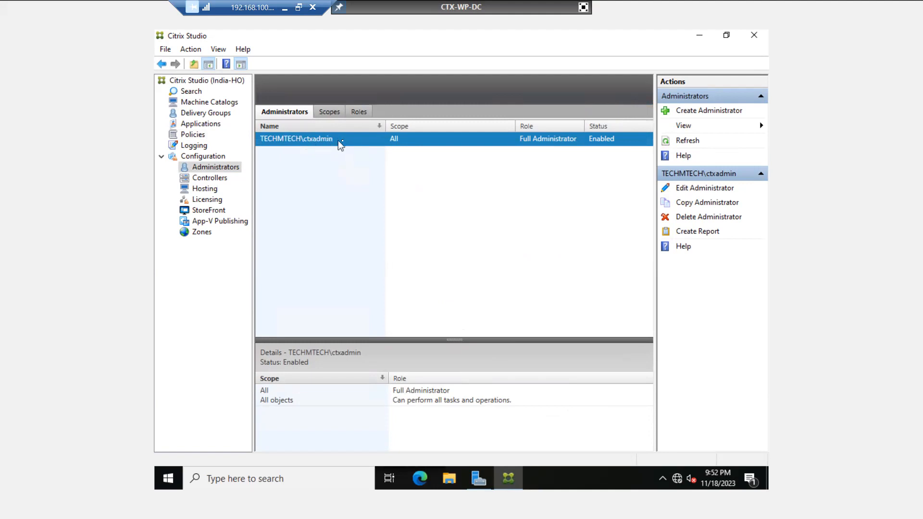
Start creating a new administrator and select the All scope for it.
left_click(698, 111)
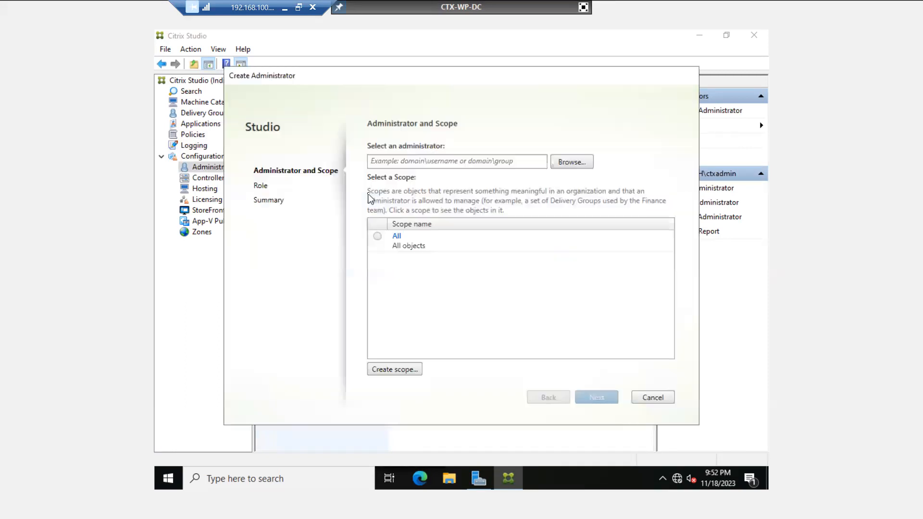
left_click(379, 237)
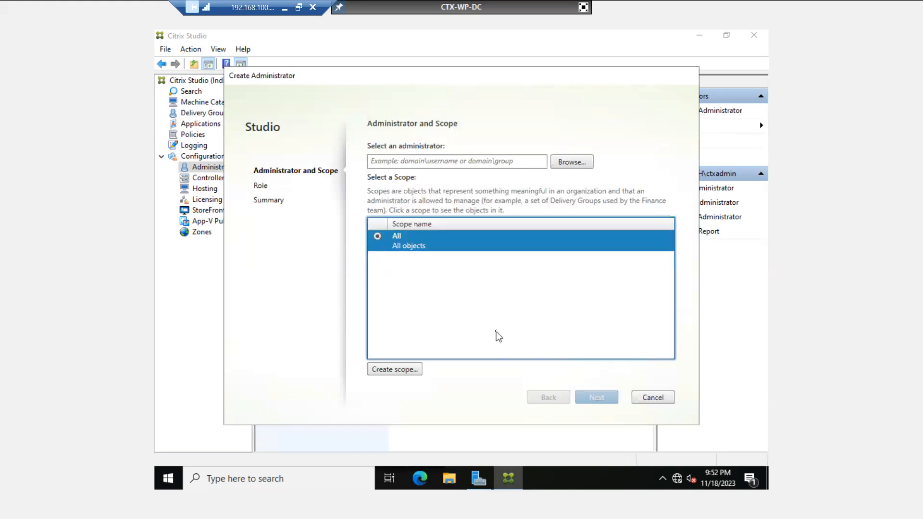
left_click(454, 161)
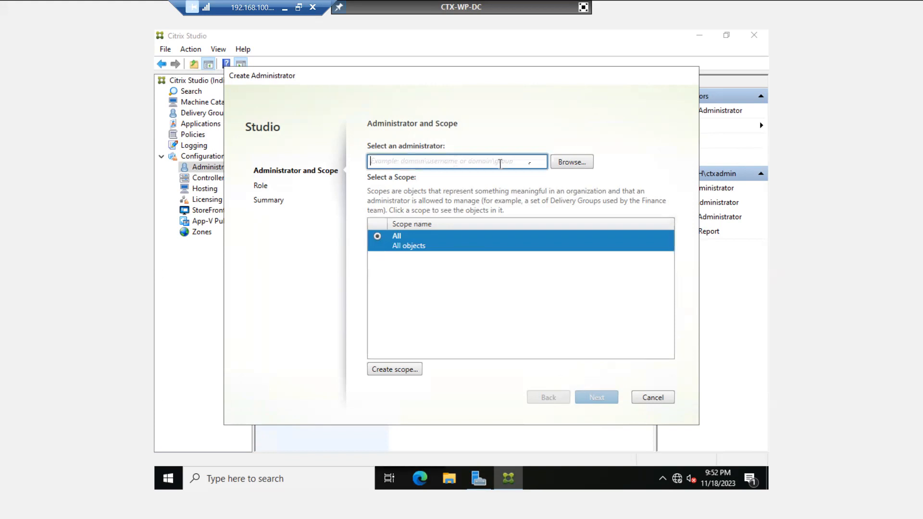
Look up directory users matching test, choose Test User 01 as the administrator, and continue to the role selection.
left_click(570, 166)
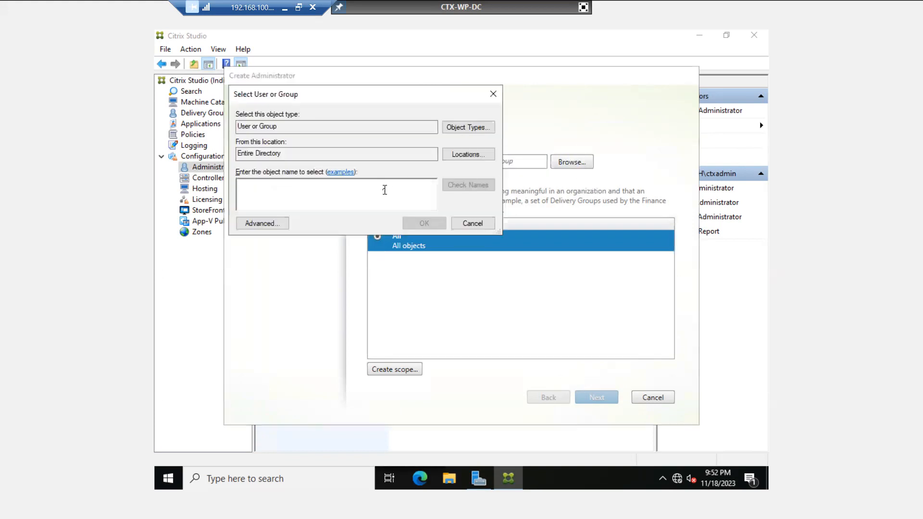
type("test")
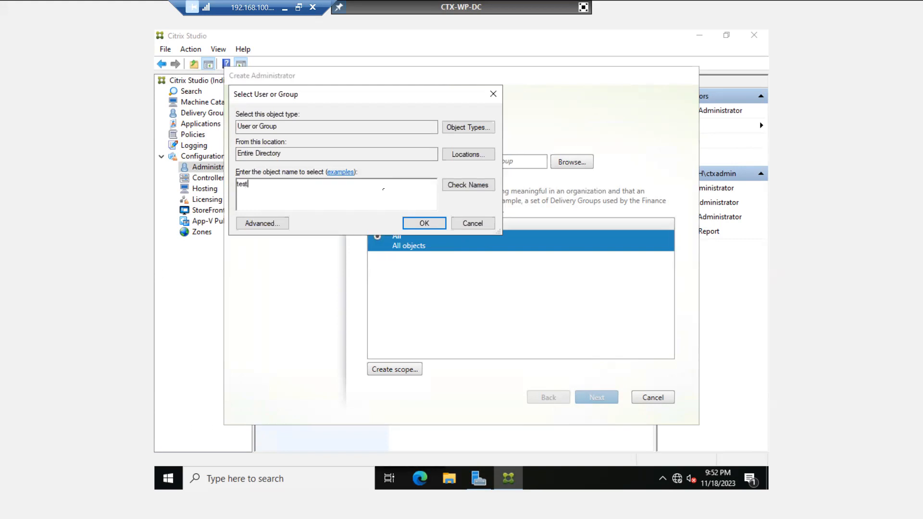
left_click(476, 185)
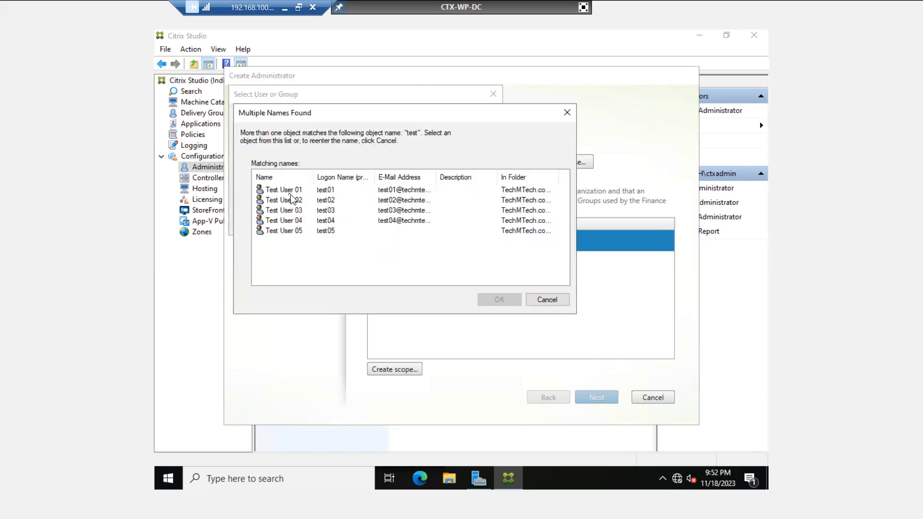
left_click(286, 191)
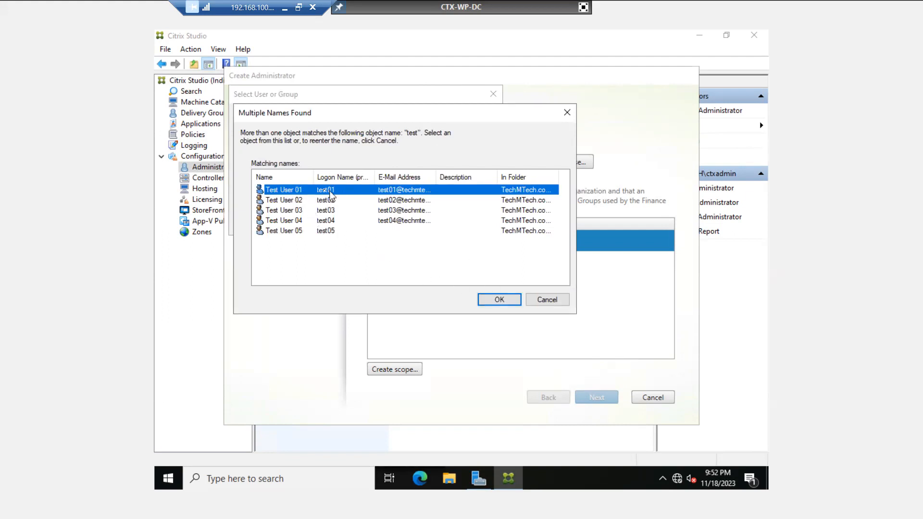
left_click(488, 298)
left_click(424, 224)
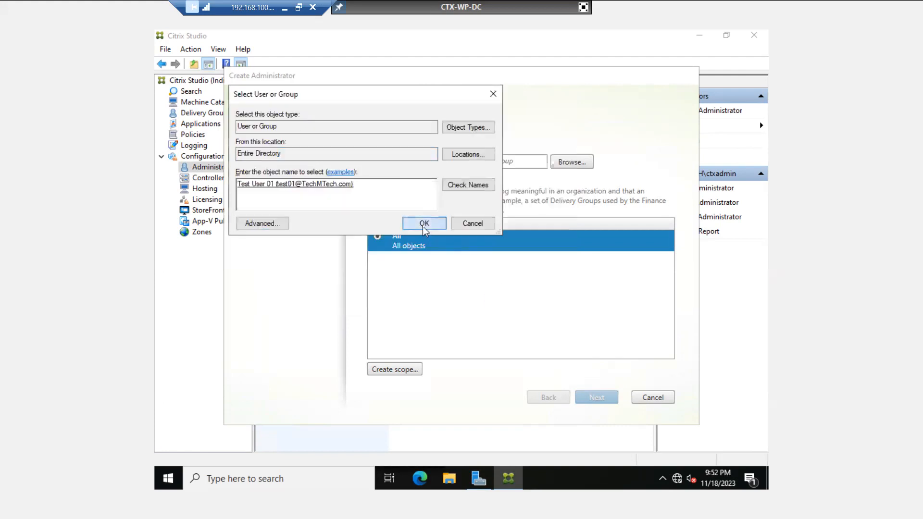
left_click(596, 398)
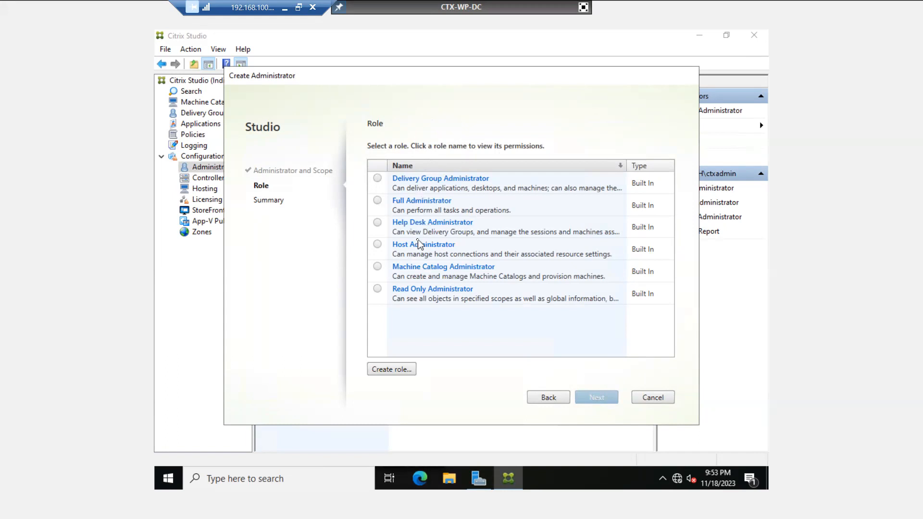
Select the Full Administrator, Read Only Administrator and Machine Catalog Administrator roles in turn to review what each one permits.
left_click(377, 201)
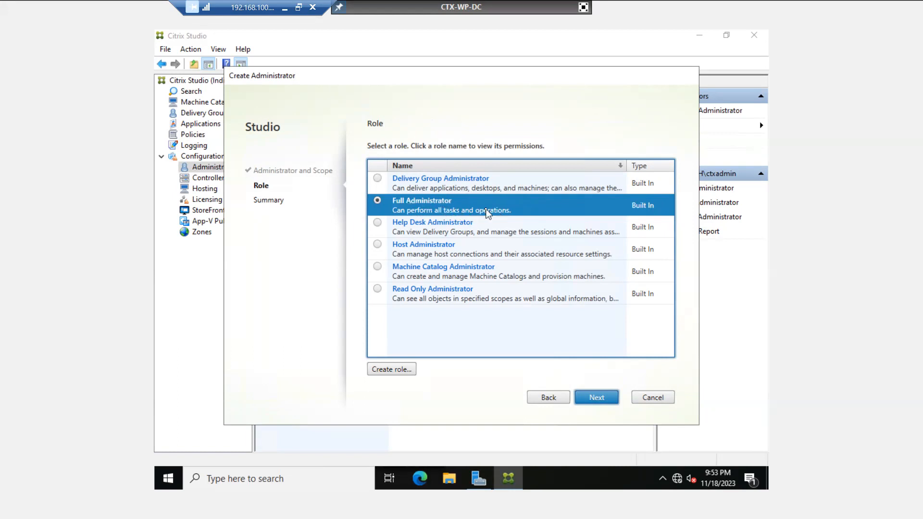
left_click(377, 289)
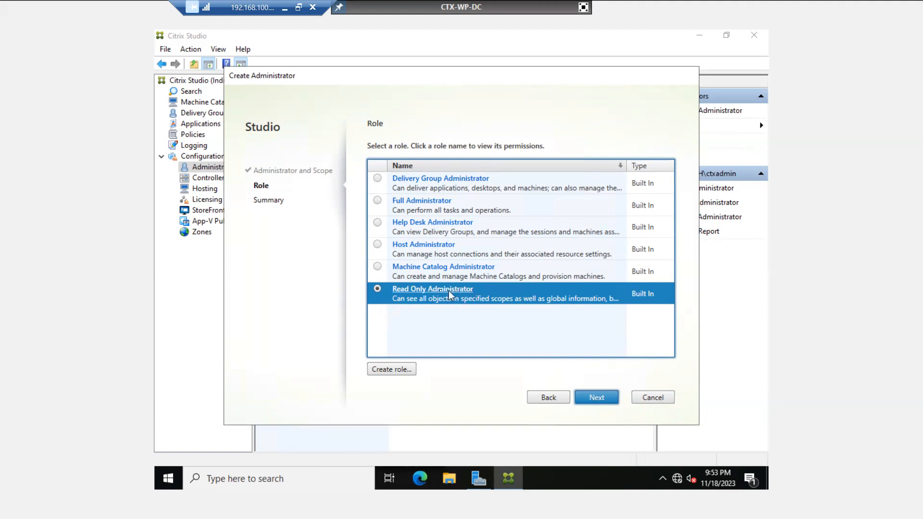
left_click(378, 267)
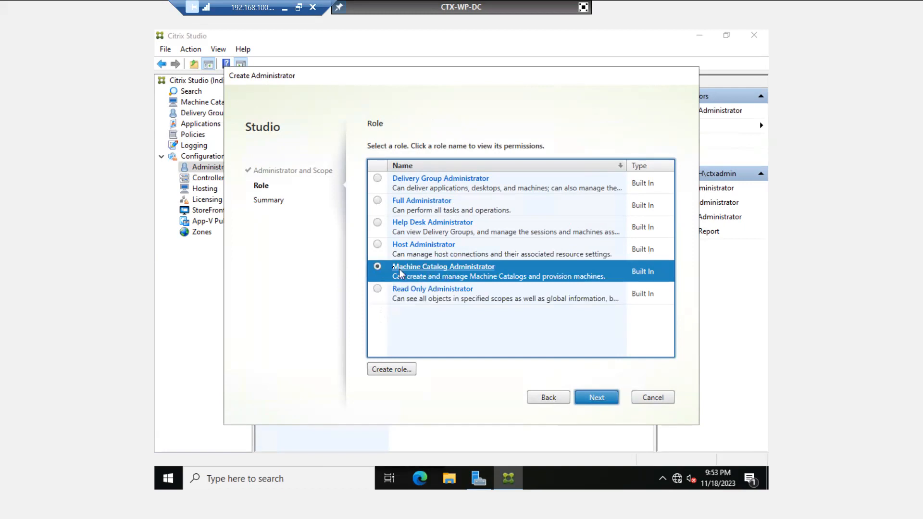
Create the administrator with the Help Desk Administrator role and compare its details with those of the existing full administrator.
left_click(377, 225)
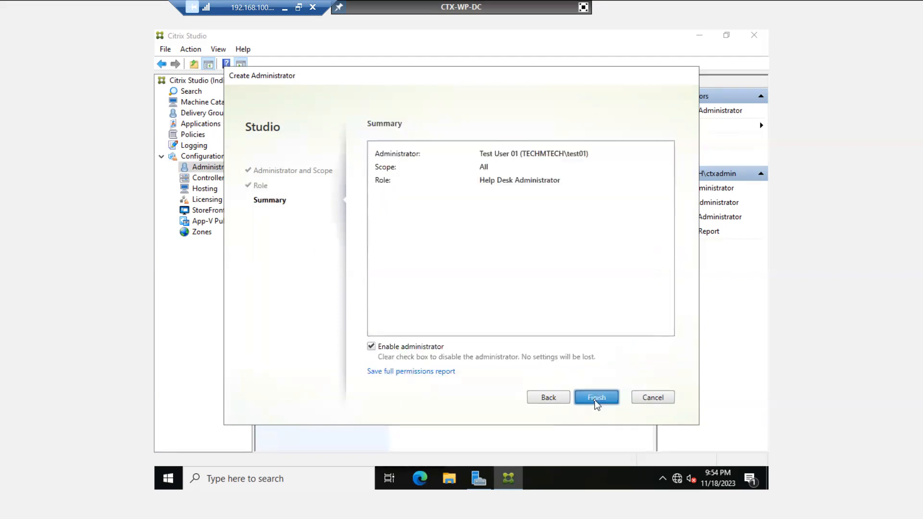
left_click(597, 399)
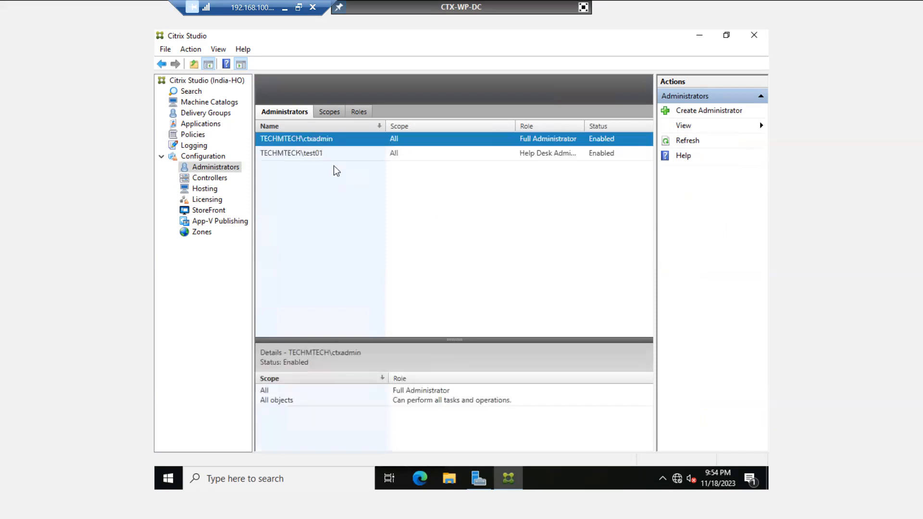
left_click(547, 162)
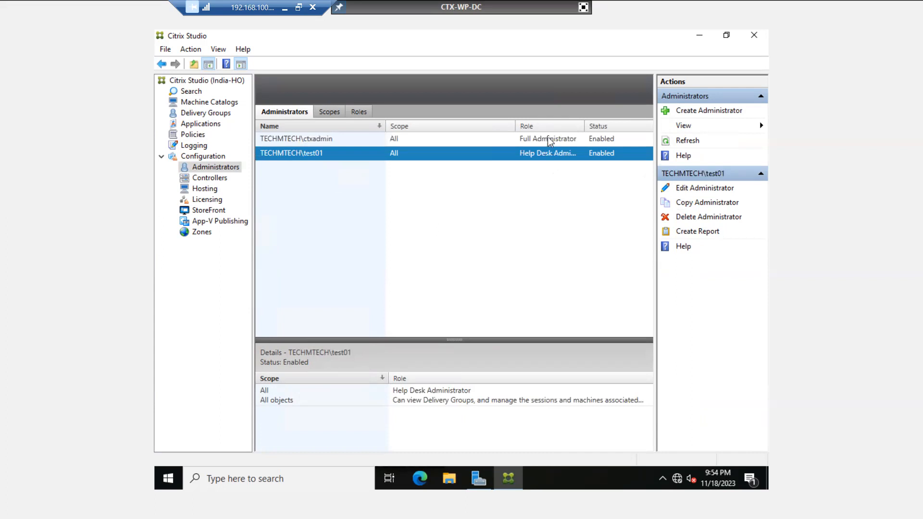
left_click(548, 138)
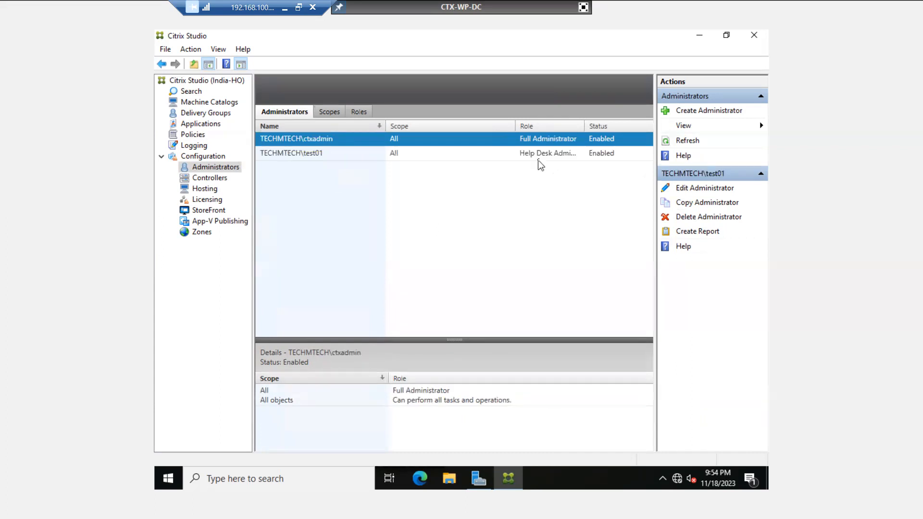
Review the site's controllers, hosting connection and licensing overview, and open the license allocation form.
left_click(209, 179)
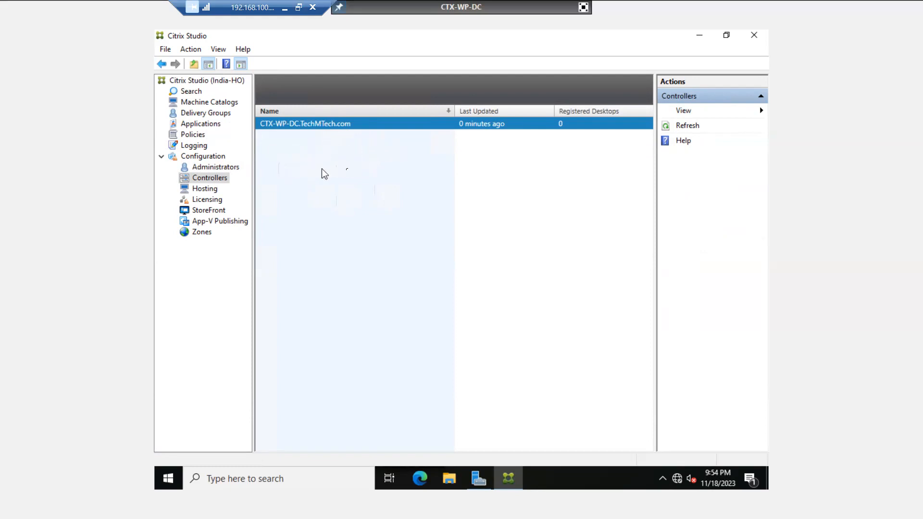
left_click(205, 188)
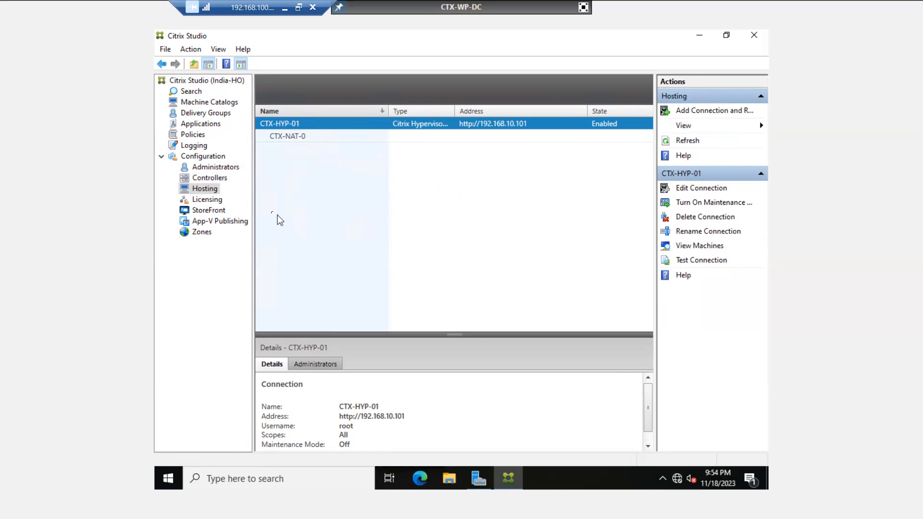
left_click(202, 200)
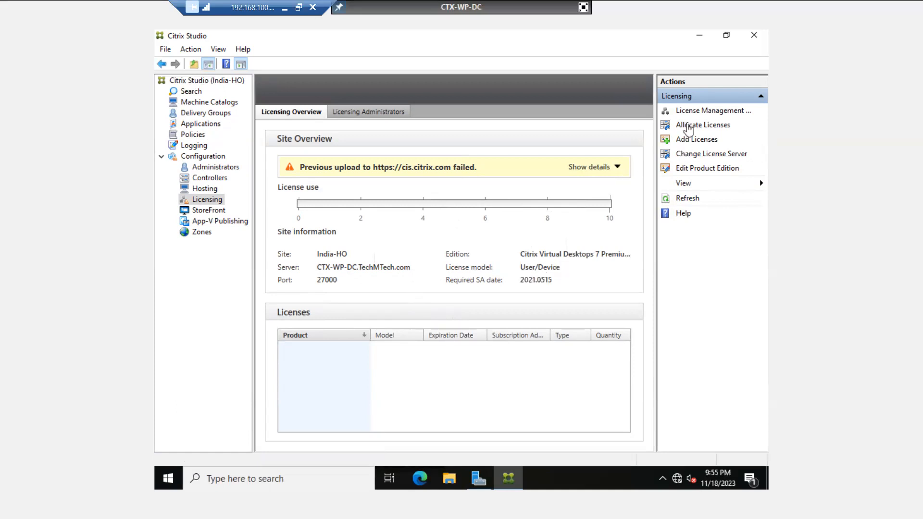
left_click(689, 127)
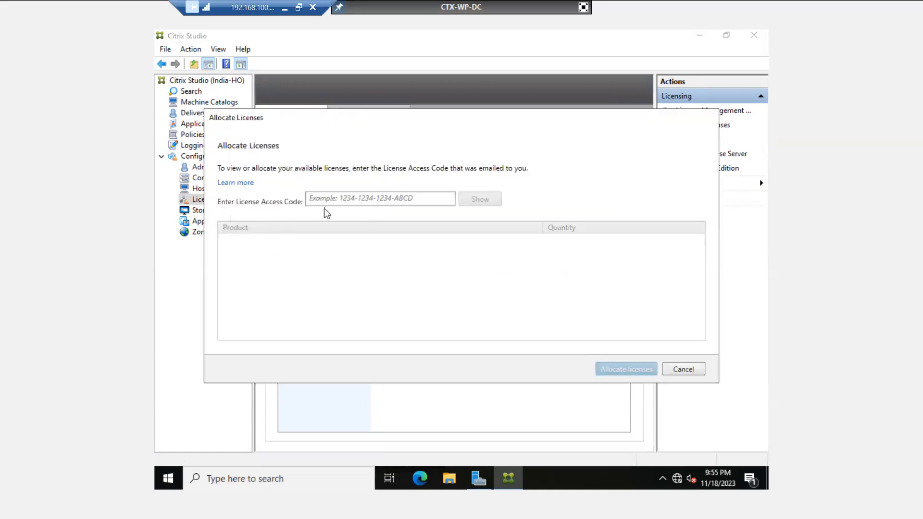